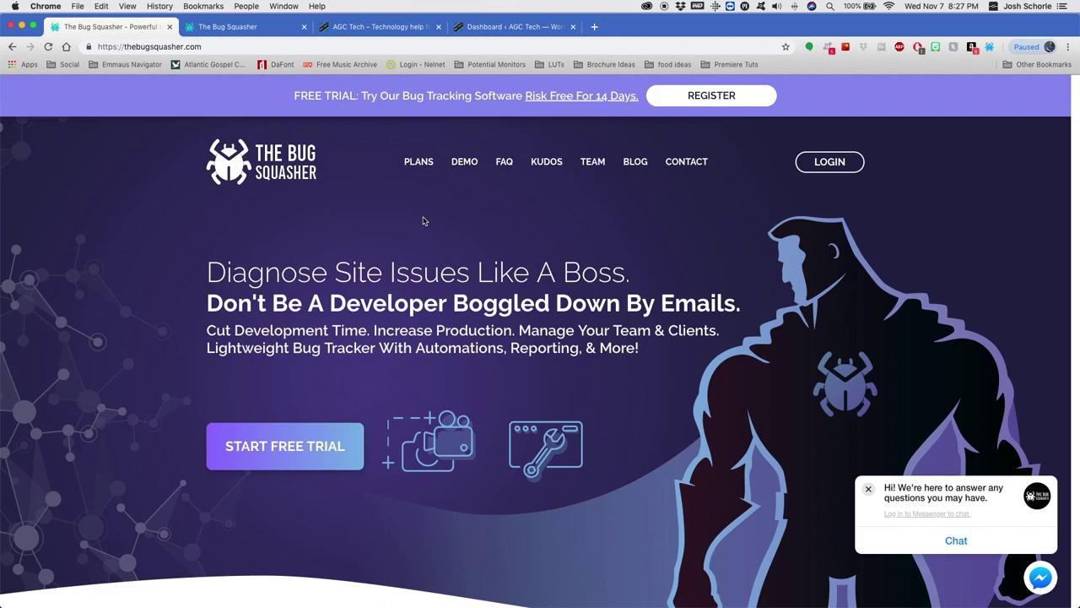
Expand the 'How Does The Bug Squasher Work?' FAQ answer, then scroll back to the homepage top
{"action": "scroll", "coordinate": [425, 221], "scroll_direction": "down", "scroll_amount": 10}
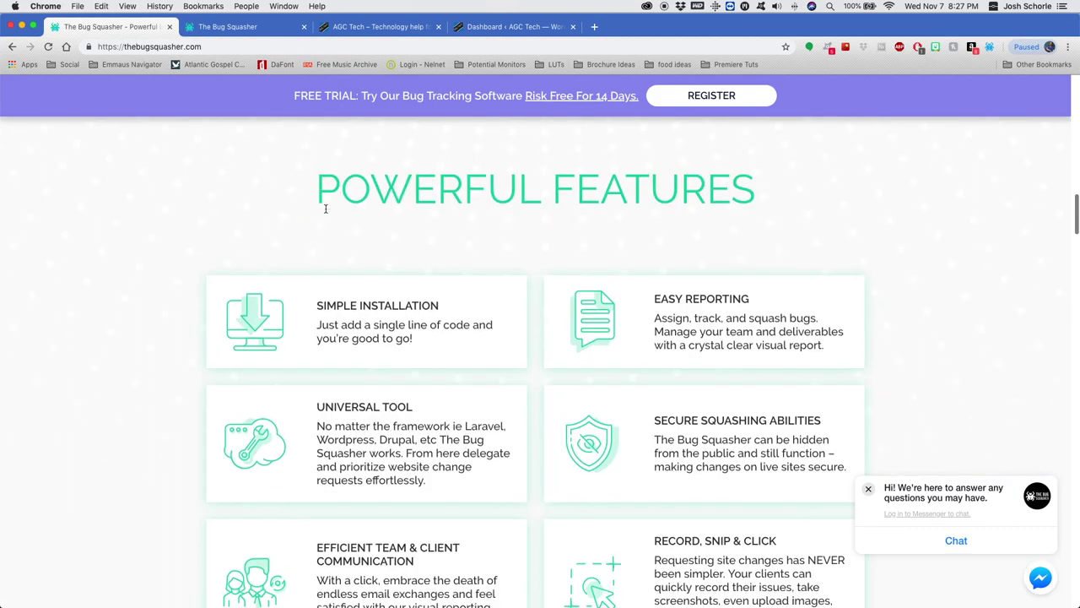
{"action": "scroll", "coordinate": [326, 211], "scroll_direction": "down", "scroll_amount": 2}
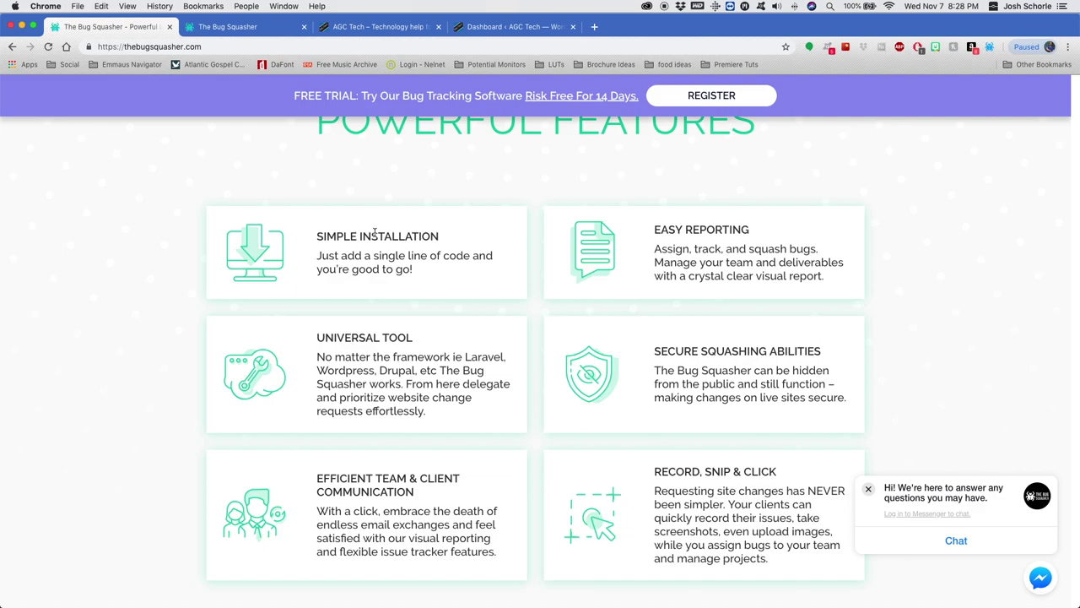
{"action": "scroll", "coordinate": [374, 237], "scroll_direction": "down", "scroll_amount": 10}
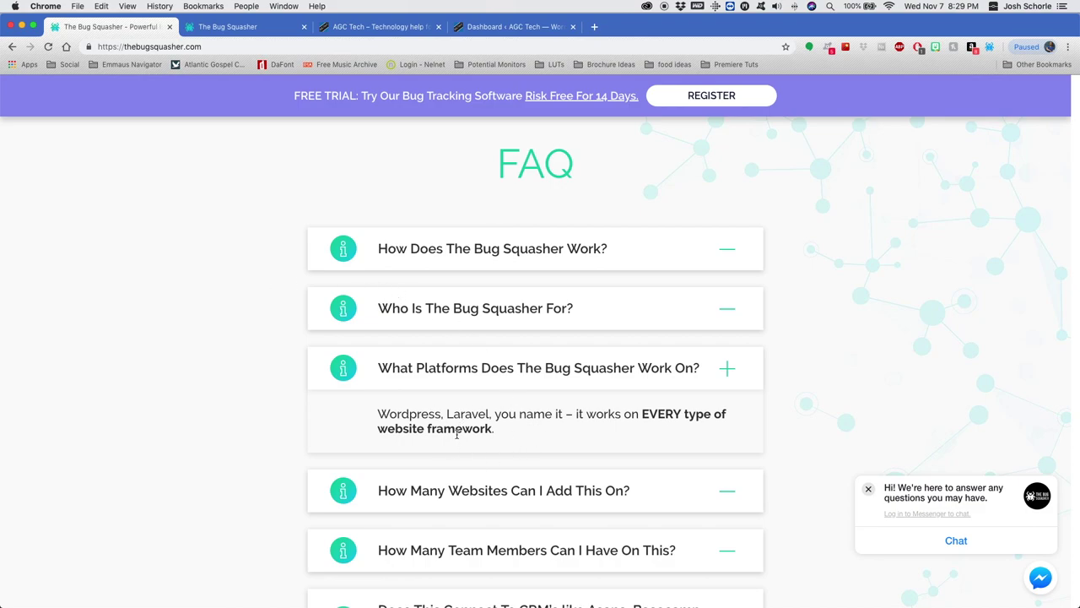
{"action": "left_click", "coordinate": [414, 237]}
{"action": "scroll", "coordinate": [355, 198], "scroll_direction": "up", "scroll_amount": 10}
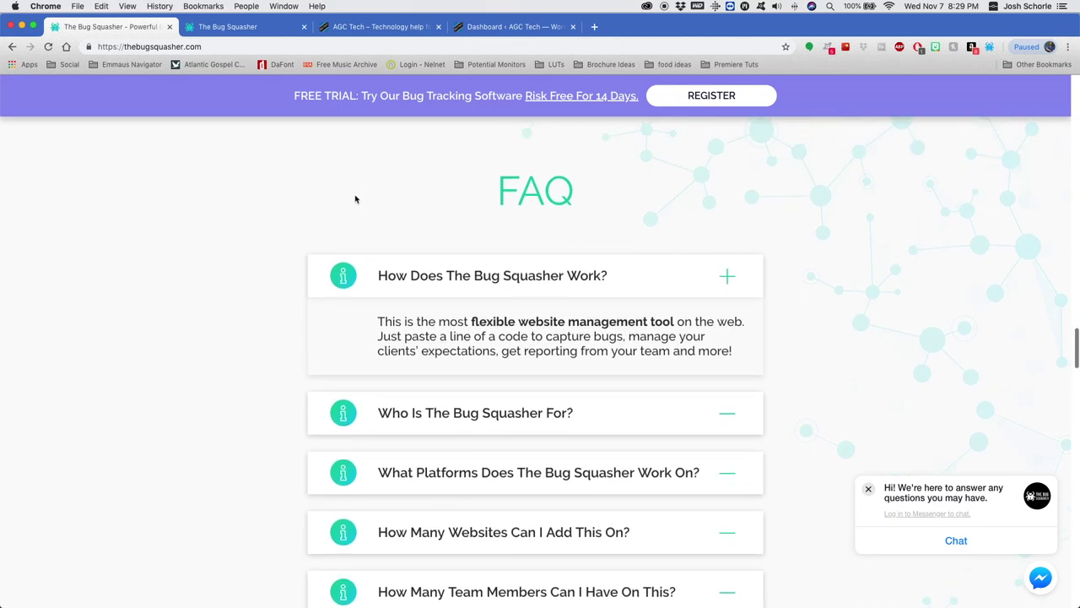
{"action": "scroll", "coordinate": [313, 178], "scroll_direction": "up", "scroll_amount": 15}
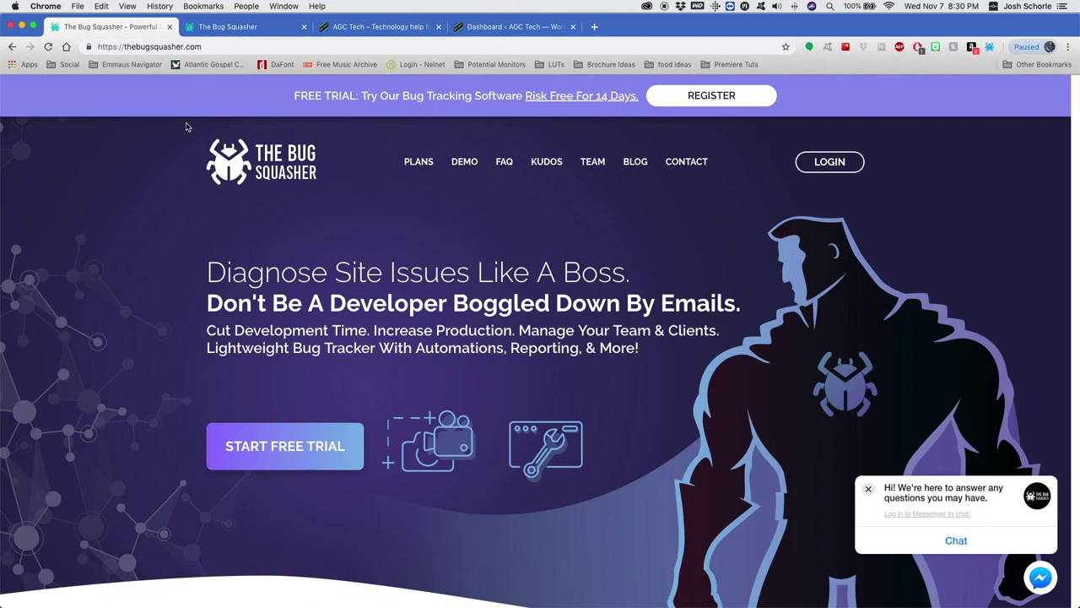
{"action": "left_click", "coordinate": [257, 30]}
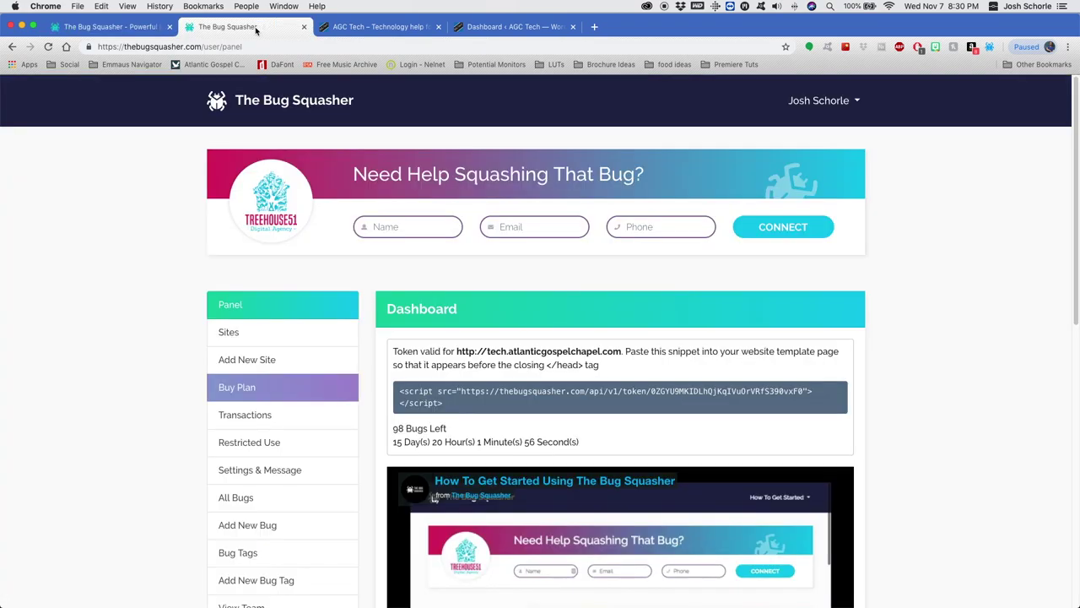
{"action": "scroll", "coordinate": [179, 352], "scroll_direction": "down", "scroll_amount": 5}
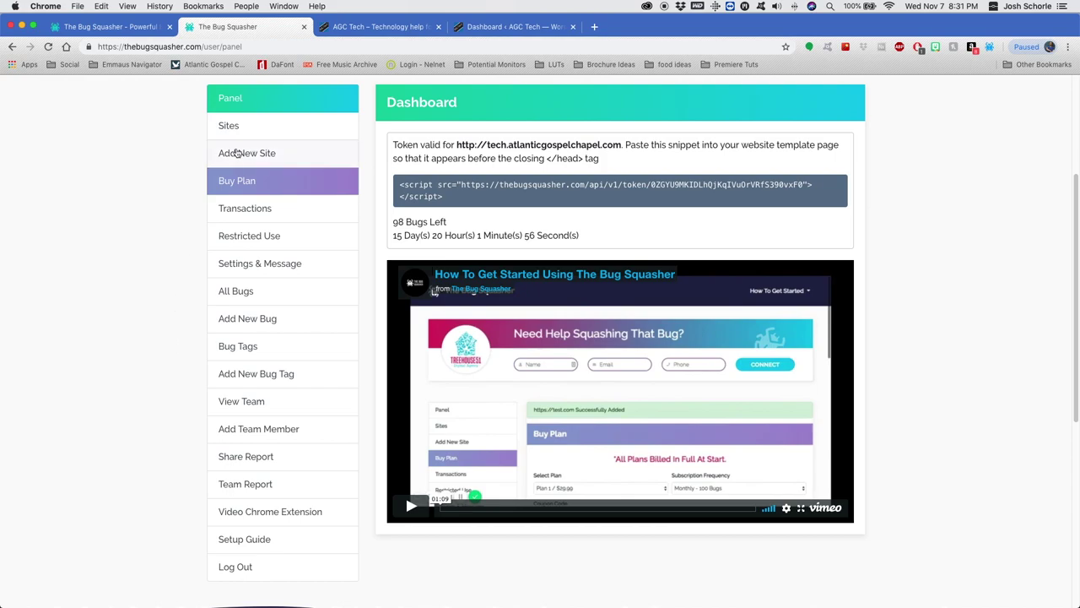
{"action": "left_click", "coordinate": [237, 159]}
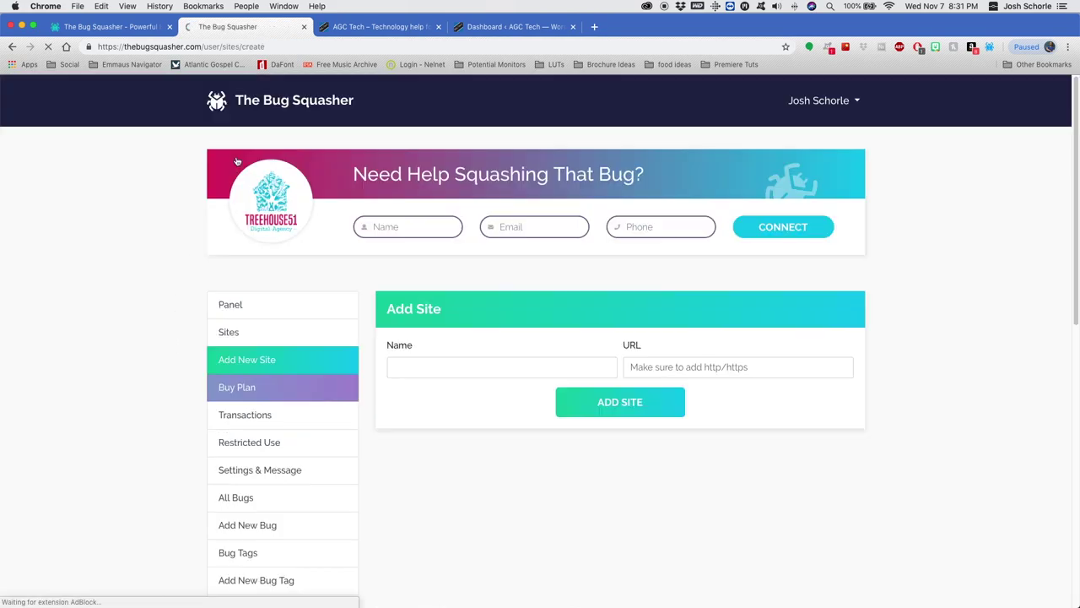
{"action": "left_click", "coordinate": [424, 367]}
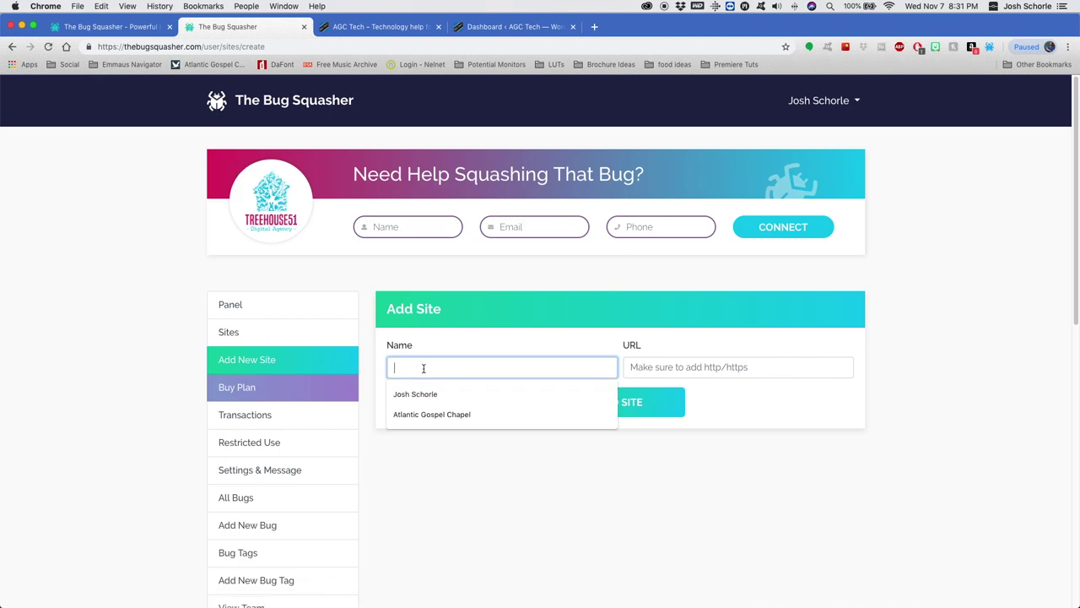
{"action": "left_click", "coordinate": [645, 368]}
{"action": "left_click", "coordinate": [586, 411]}
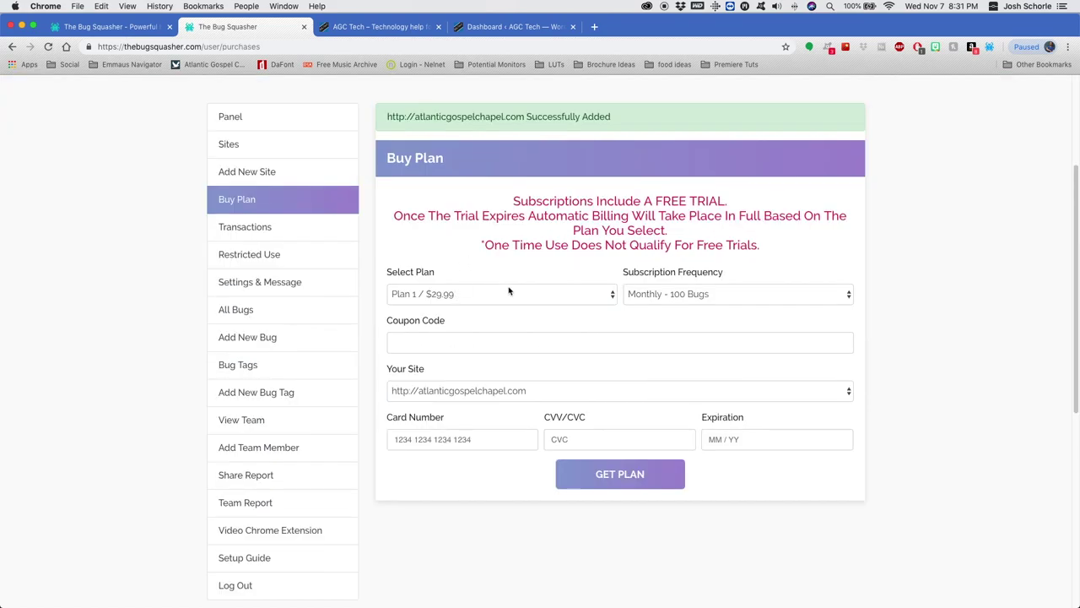
Keep Monthly - 100 Bugs as the subscription frequency and return to the dashboard panel
{"action": "left_click", "coordinate": [654, 294]}
{"action": "left_click", "coordinate": [601, 271]}
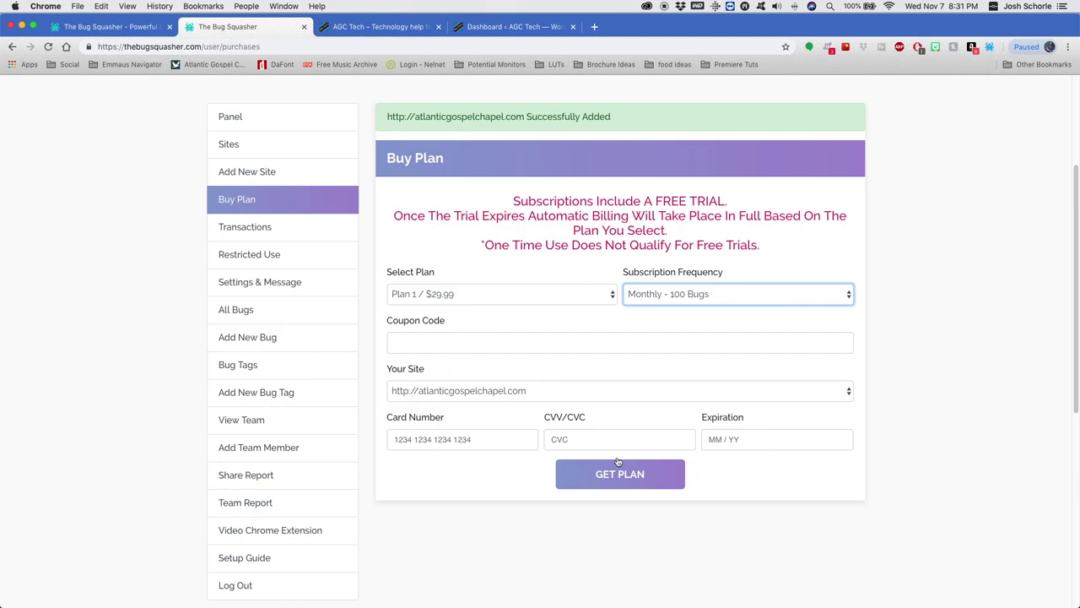
{"action": "scroll", "coordinate": [152, 227], "scroll_direction": "up", "scroll_amount": 5}
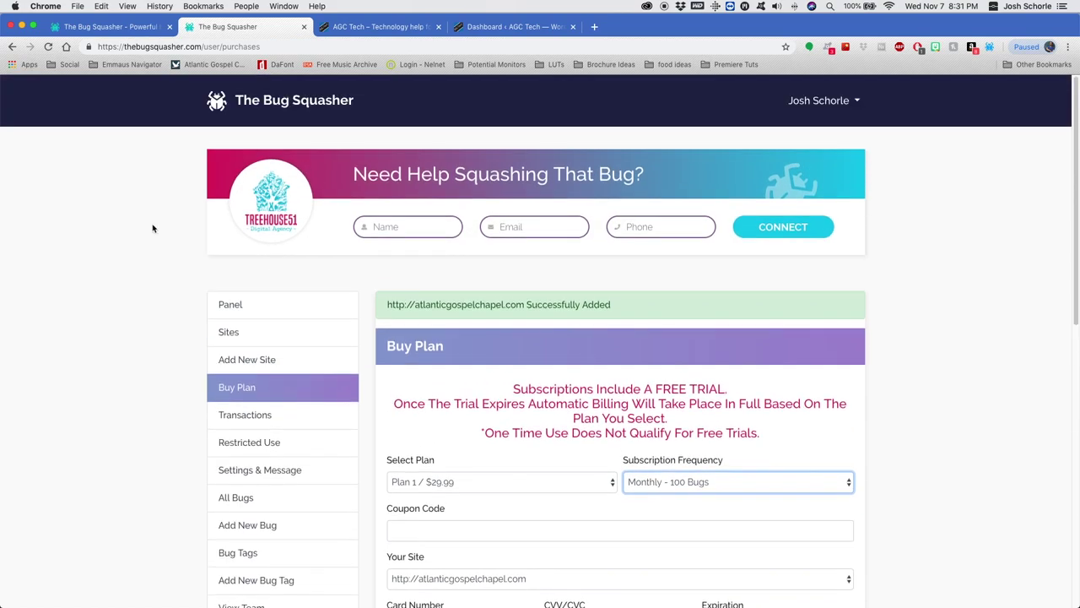
{"action": "left_click", "coordinate": [239, 307]}
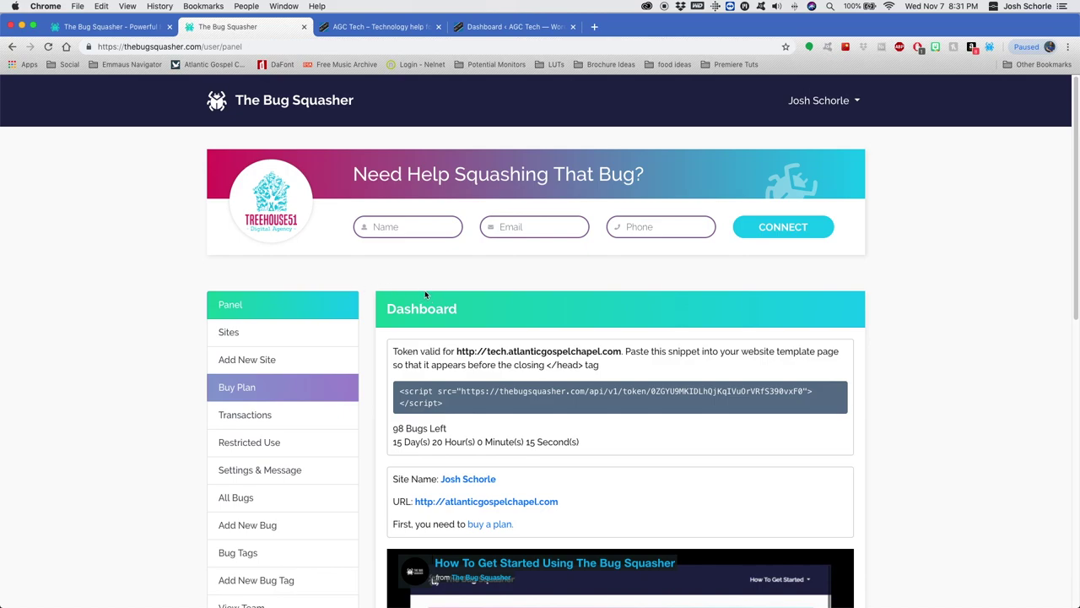
Select the entire embed script snippet in the Dashboard box for copying into WordPress
{"action": "left_click", "coordinate": [439, 404]}
{"action": "left_click_drag", "start_coordinate": [440, 404], "coordinate": [390, 391]}
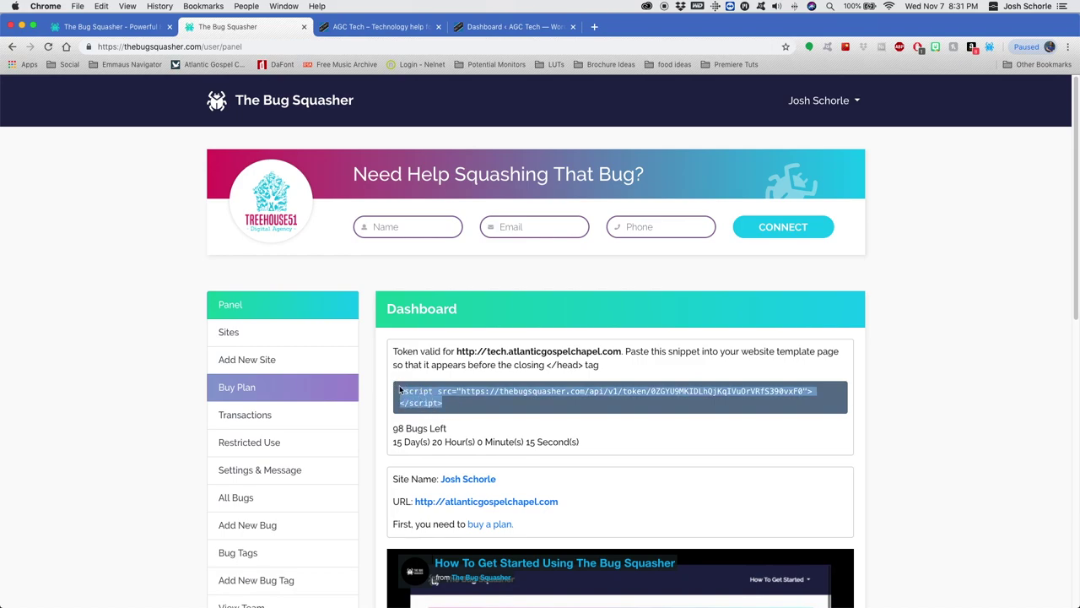
{"action": "left_click", "coordinate": [476, 28]}
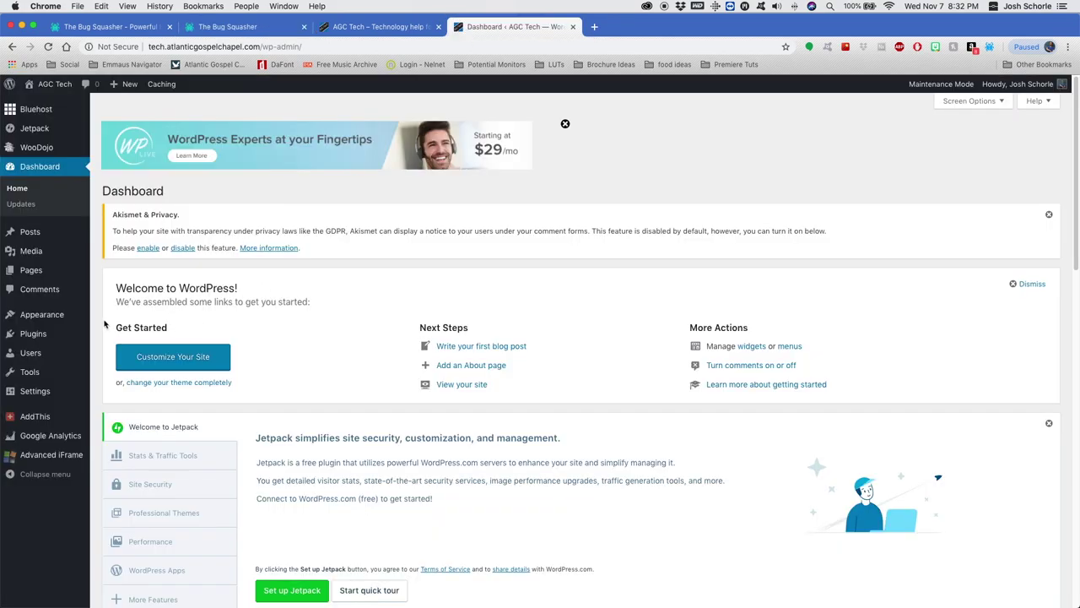
Load the GeneratePress theme into the WordPress theme file editor
{"action": "mouse_move", "coordinate": [42, 314]}
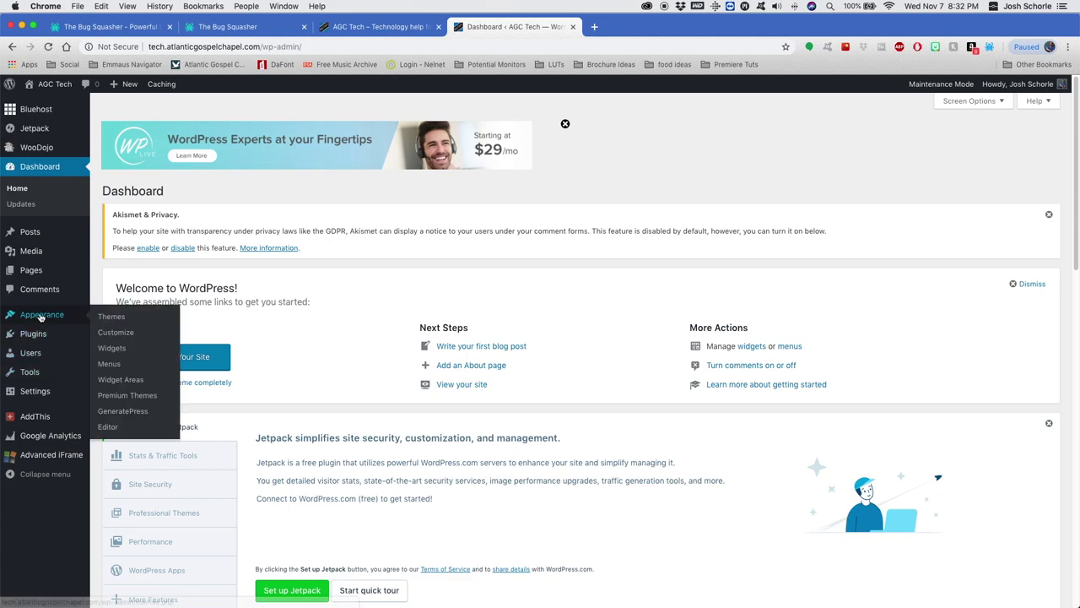
{"action": "left_click", "coordinate": [106, 429]}
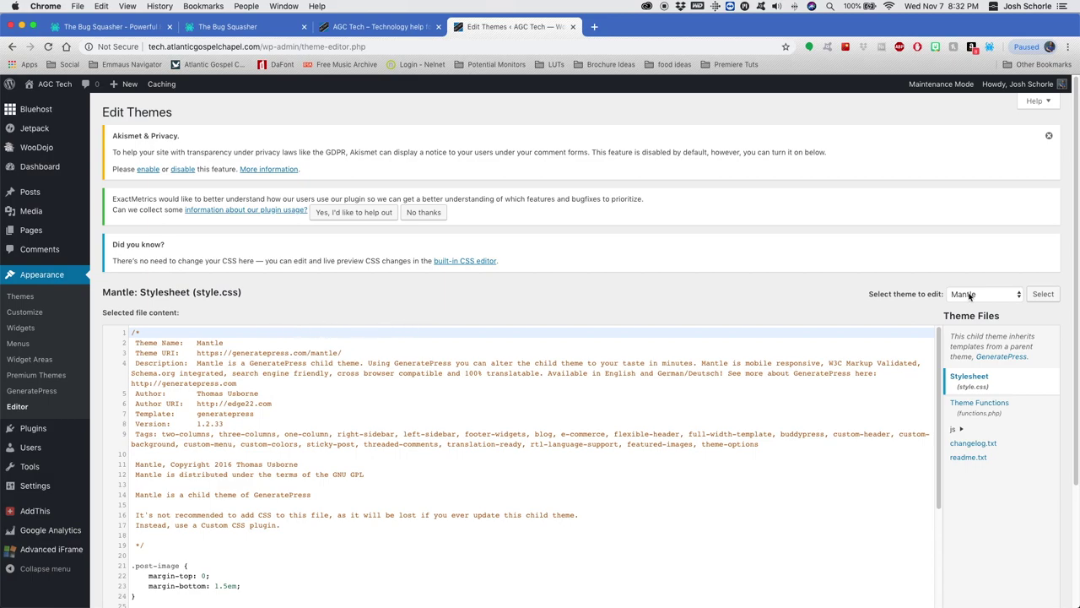
{"action": "left_click", "coordinate": [970, 296]}
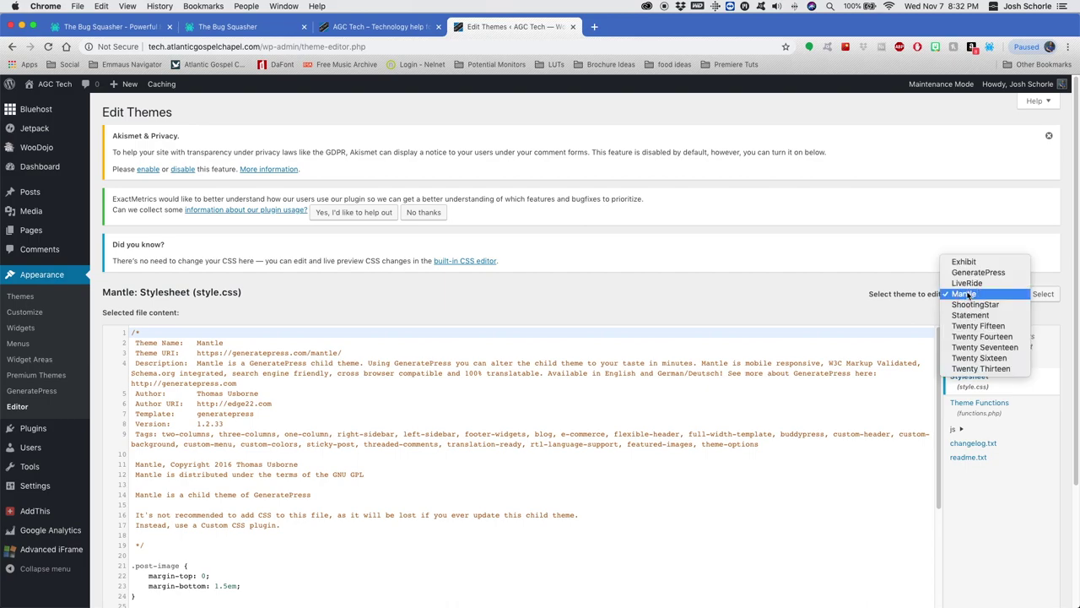
{"action": "left_click", "coordinate": [978, 272]}
{"action": "left_click", "coordinate": [1042, 295]}
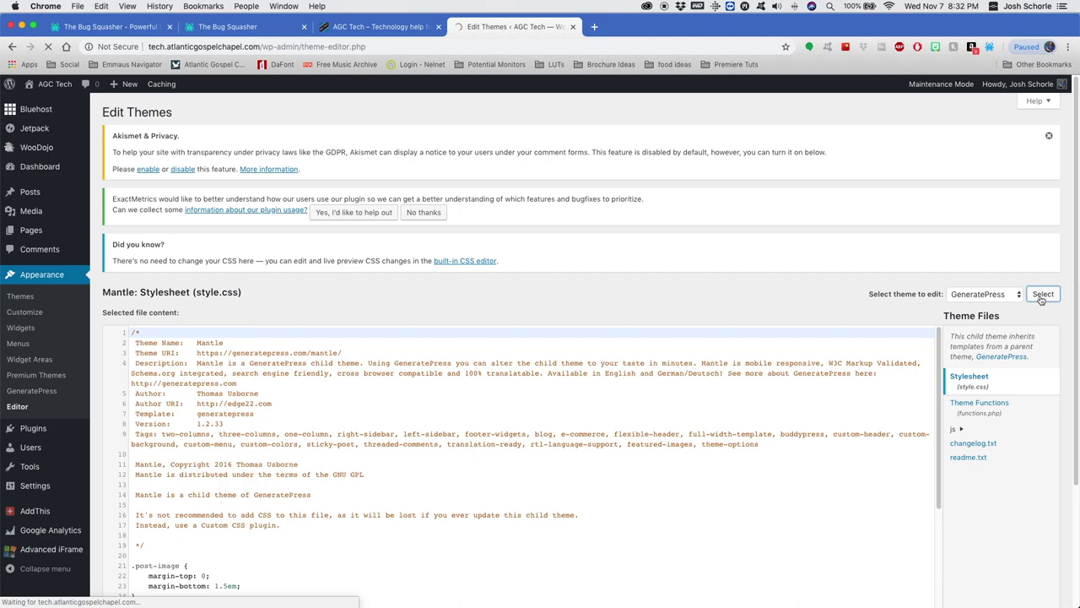
Open GeneratePress's Theme Header and select the Bug Squasher comment and script lines
{"action": "scroll", "coordinate": [983, 415], "scroll_direction": "down", "scroll_amount": 2}
{"action": "left_click", "coordinate": [977, 551]}
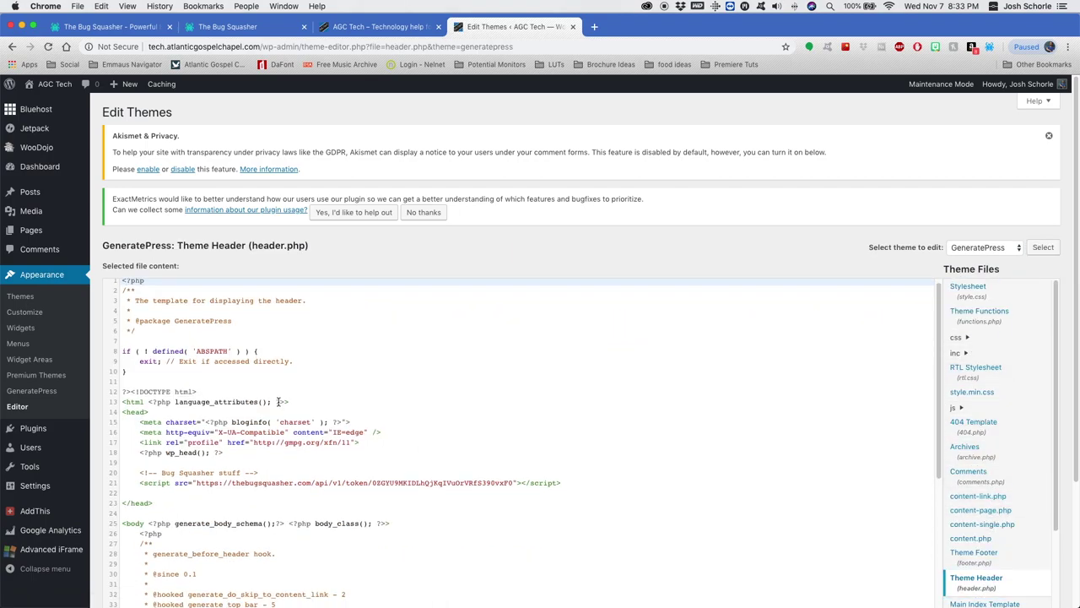
{"action": "scroll", "coordinate": [141, 496], "scroll_direction": "down", "scroll_amount": 1}
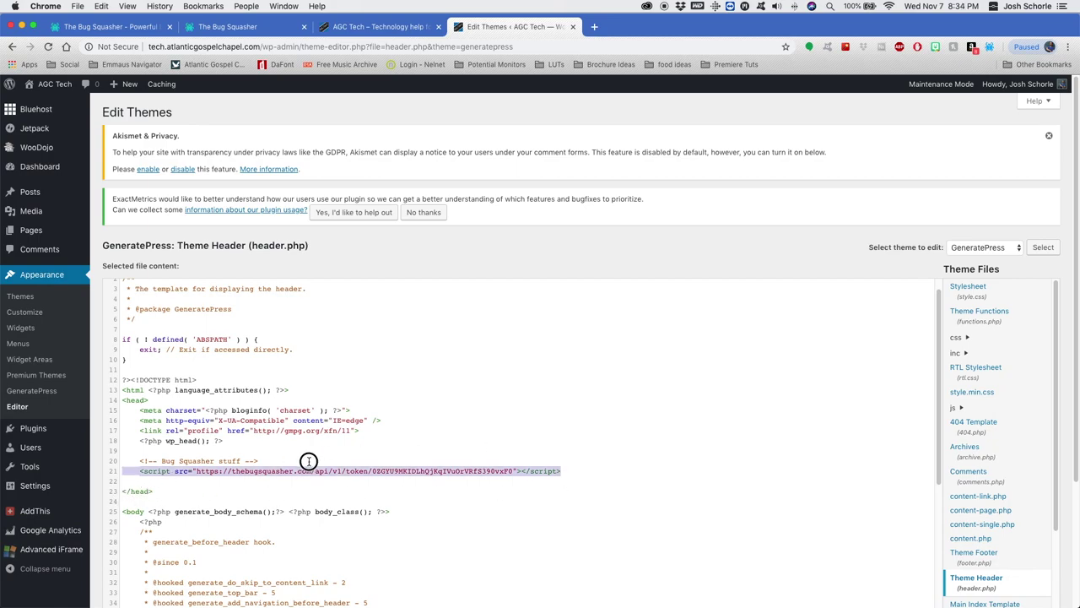
{"action": "left_click_drag", "start_coordinate": [561, 471], "coordinate": [135, 460]}
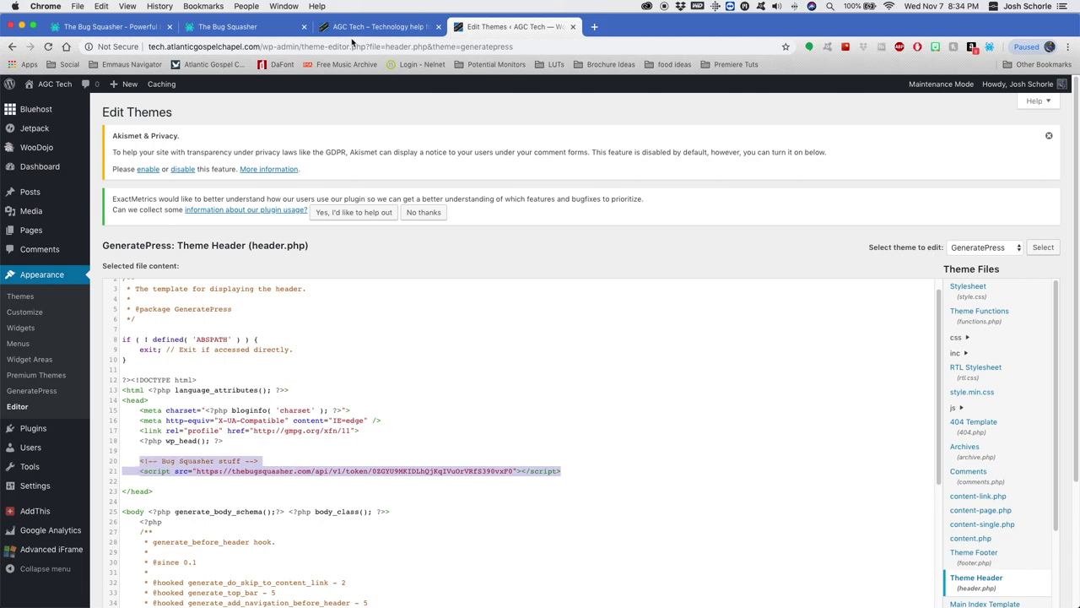
{"action": "scroll", "coordinate": [1055, 405], "scroll_direction": "down", "scroll_amount": 5}
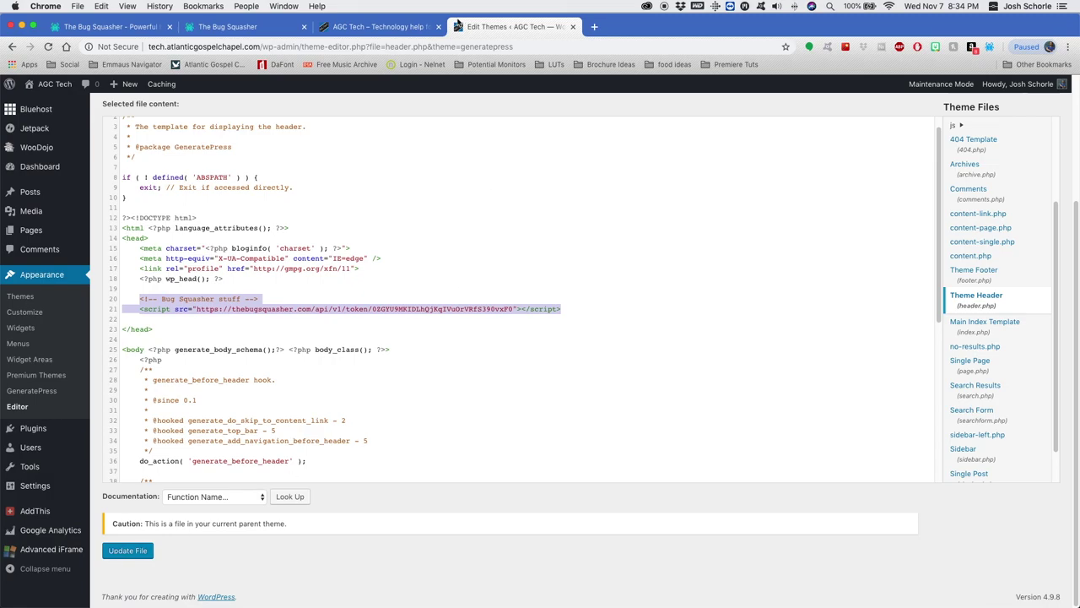
On the live AGC Tech blog page, open the Bug Squasher widget's bug-report form
{"action": "left_click", "coordinate": [367, 28]}
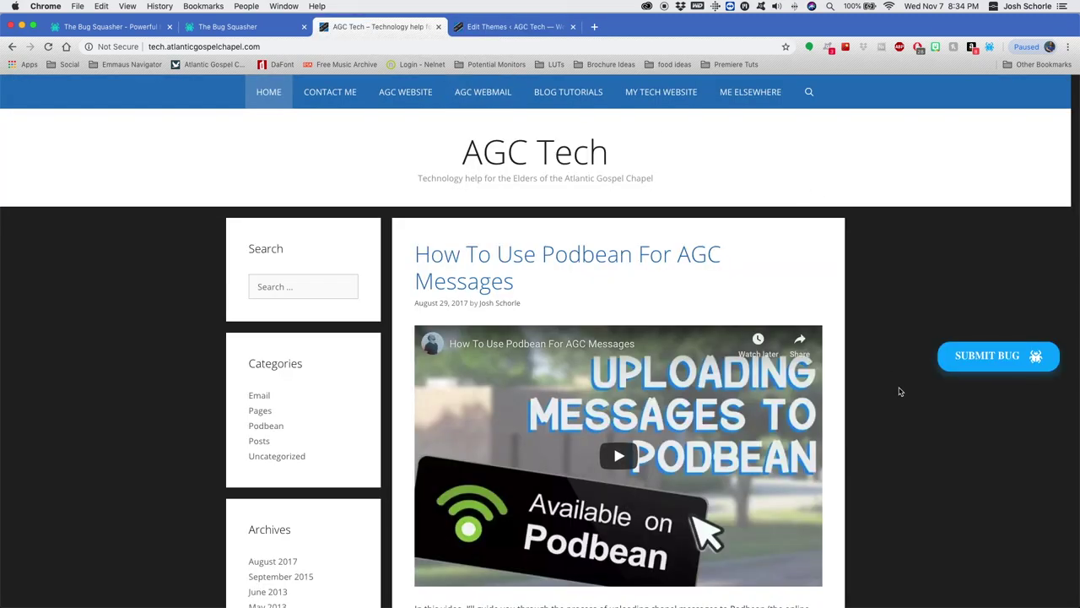
{"action": "scroll", "coordinate": [919, 360], "scroll_direction": "down", "scroll_amount": 1}
{"action": "scroll", "coordinate": [919, 360], "scroll_direction": "down", "scroll_amount": 15}
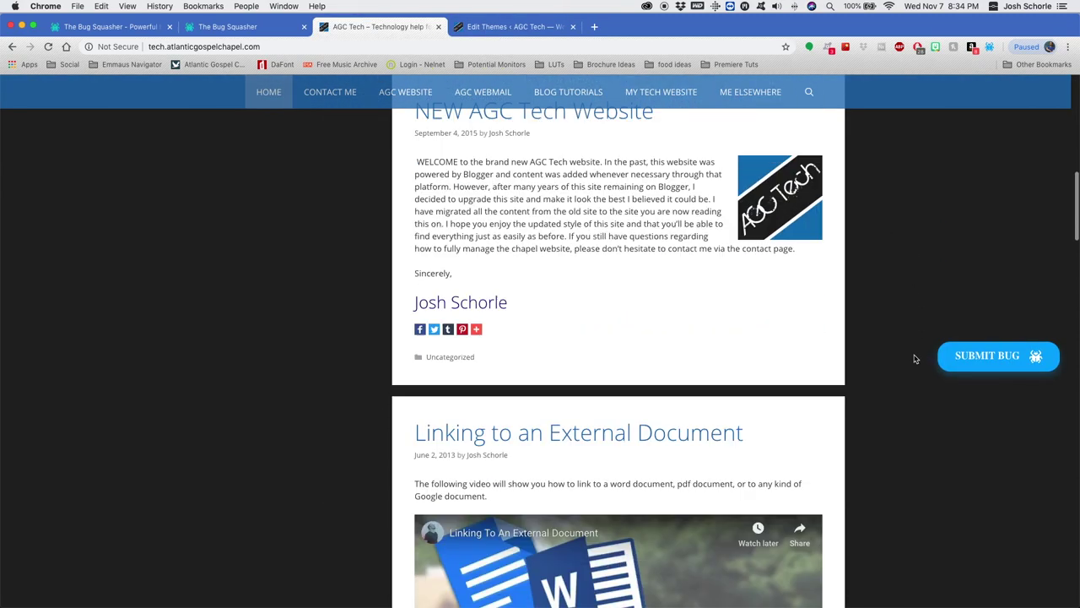
{"action": "scroll", "coordinate": [903, 345], "scroll_direction": "up", "scroll_amount": 20}
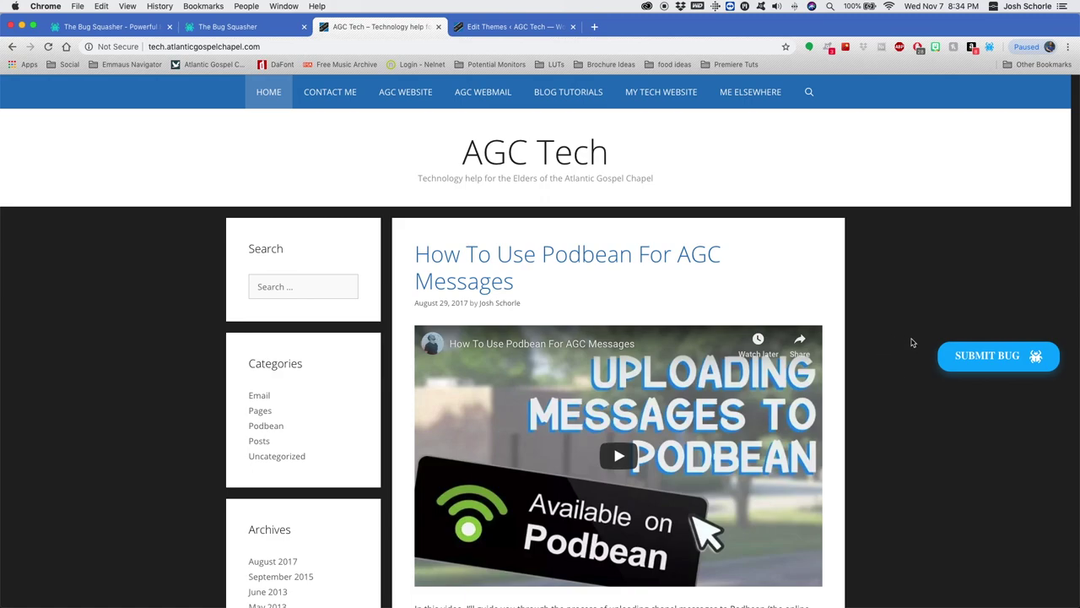
{"action": "left_click", "coordinate": [967, 358]}
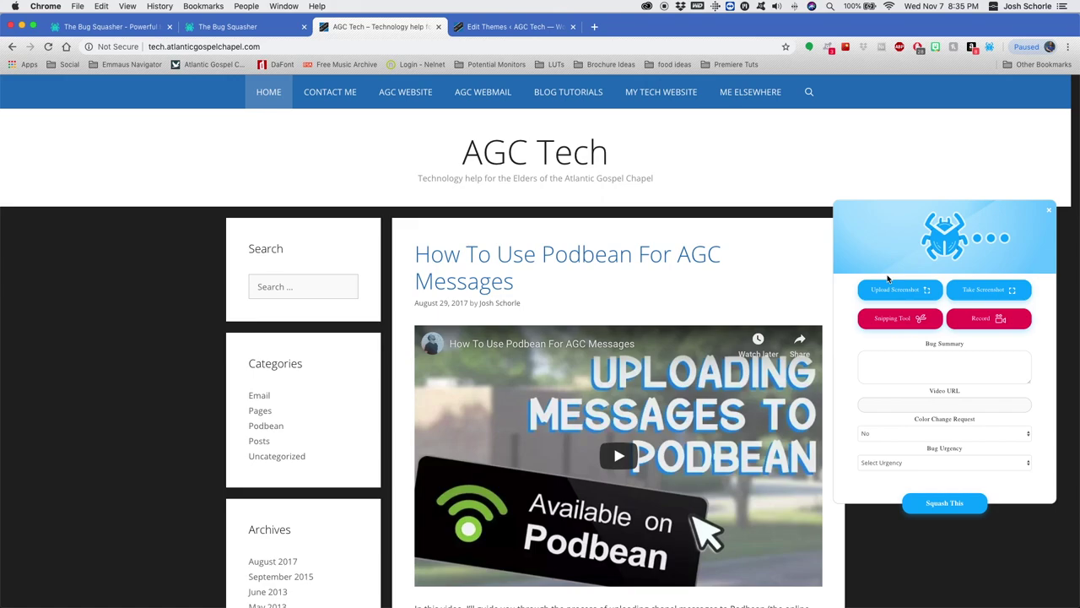
Take a screenshot of the AGC Tech page and attach a snipped area to the report
{"action": "left_click", "coordinate": [983, 291]}
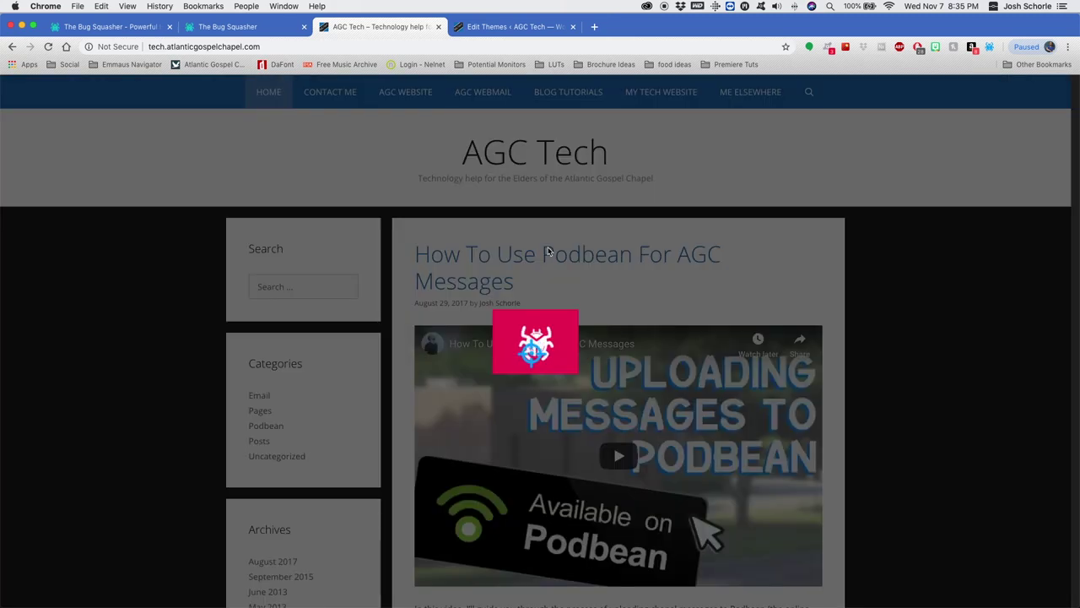
{"action": "left_click", "coordinate": [545, 336]}
{"action": "left_click", "coordinate": [539, 235]}
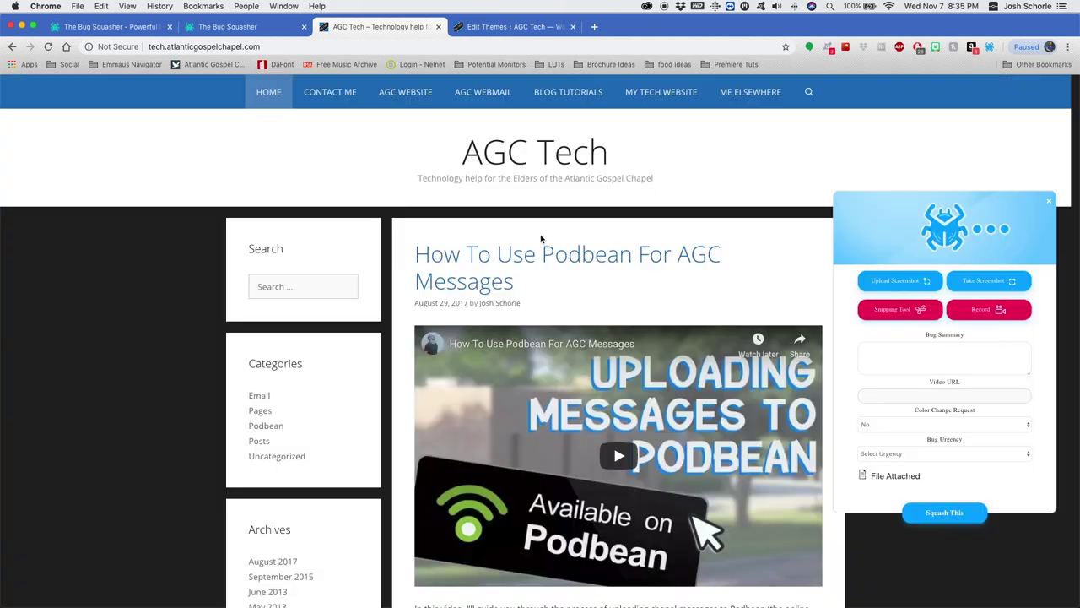
{"action": "left_click", "coordinate": [886, 313]}
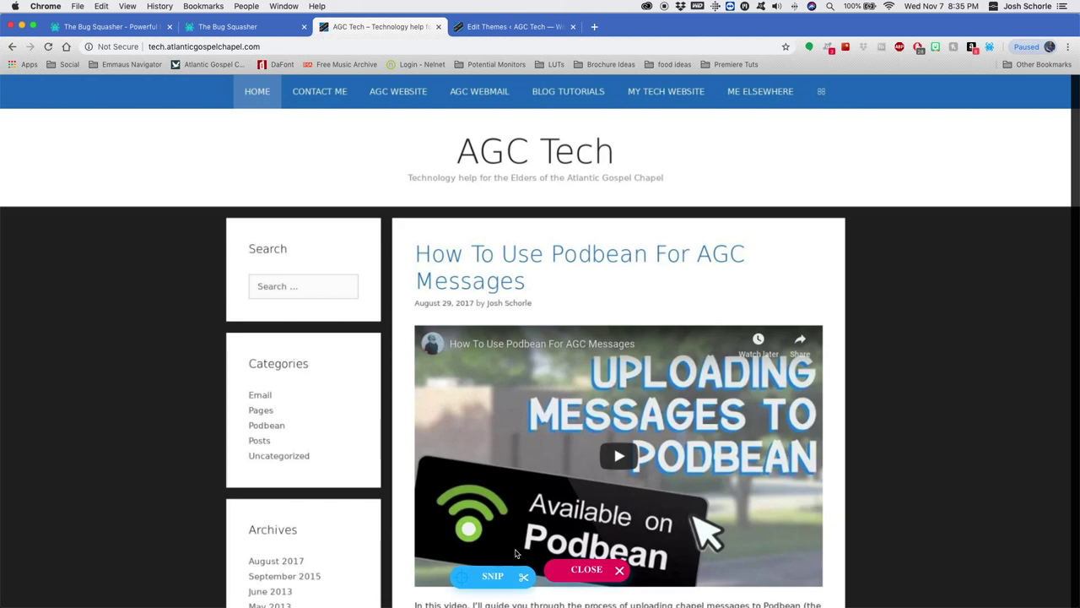
{"action": "left_click", "coordinate": [510, 574]}
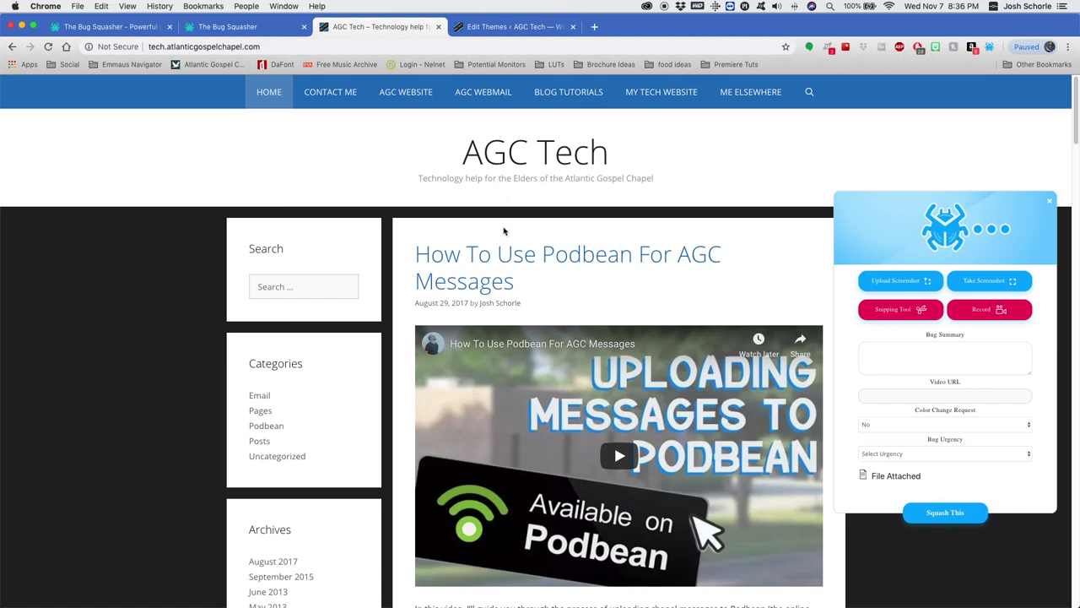
Record Screen 2 while scrolling through the AGC Tech page, then stop the recording
{"action": "left_click", "coordinate": [981, 310]}
{"action": "key", "text": "Return"}
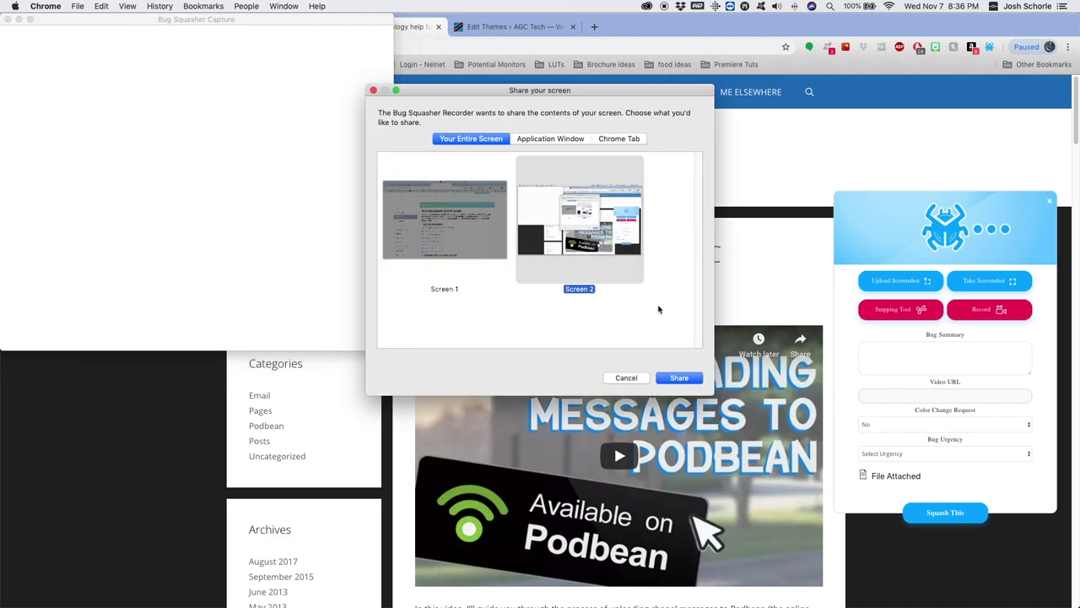
{"action": "left_click", "coordinate": [679, 378]}
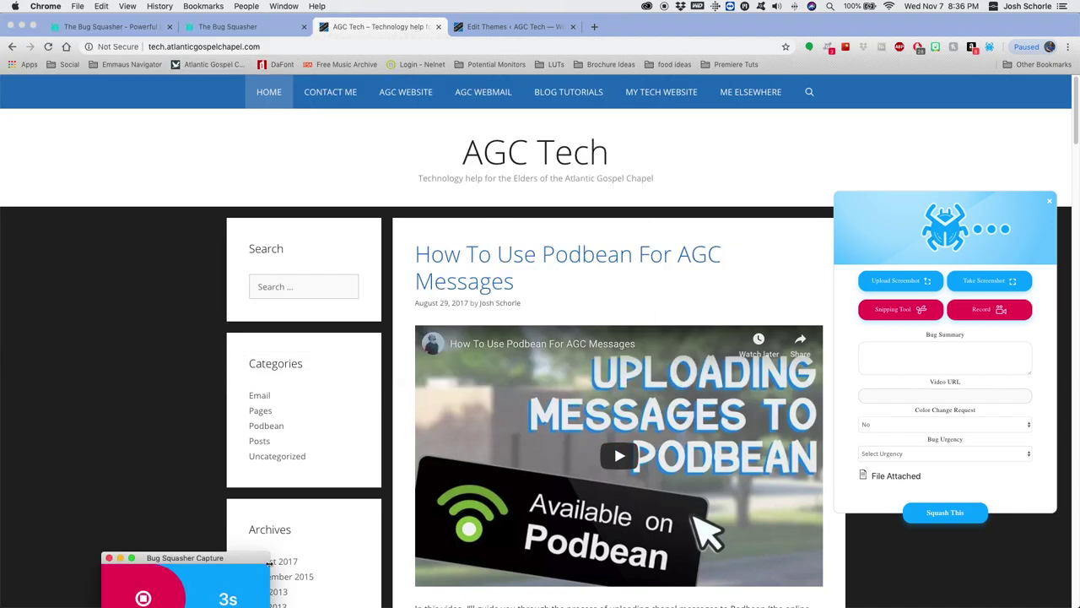
{"action": "scroll", "coordinate": [406, 335], "scroll_direction": "down", "scroll_amount": 10}
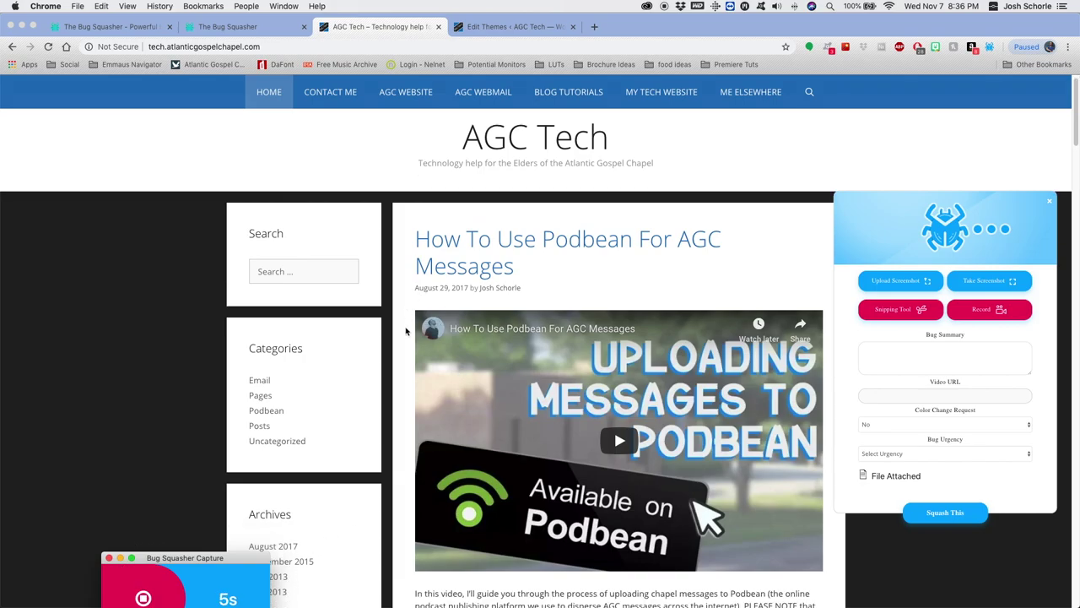
{"action": "scroll", "coordinate": [406, 335], "scroll_direction": "down", "scroll_amount": 5}
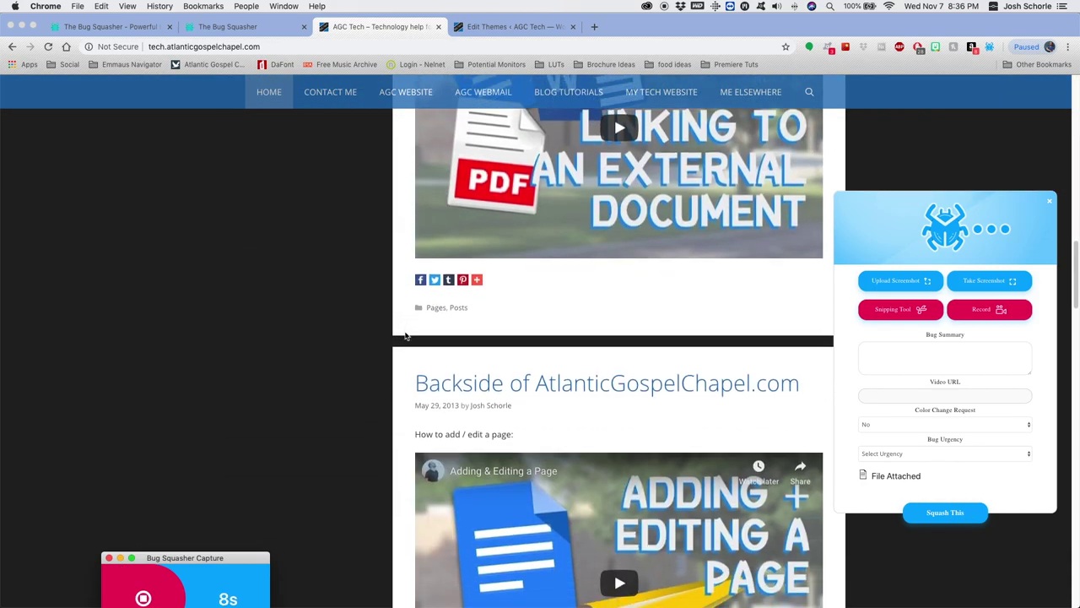
{"action": "scroll", "coordinate": [406, 337], "scroll_direction": "up", "scroll_amount": 10}
{"action": "scroll", "coordinate": [406, 340], "scroll_direction": "up", "scroll_amount": 3}
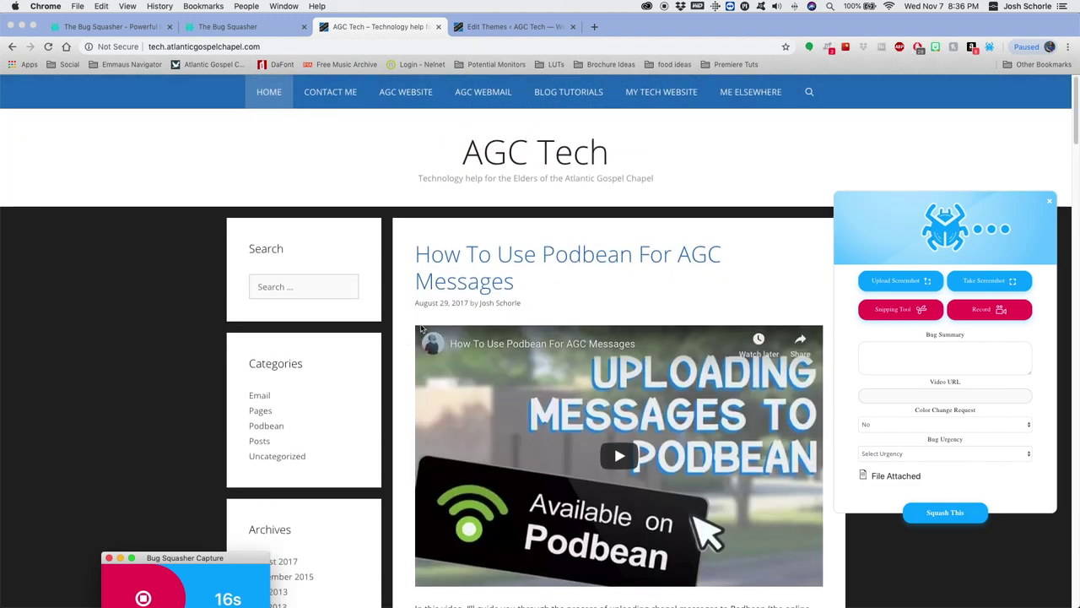
{"action": "scroll", "coordinate": [395, 351], "scroll_direction": "down", "scroll_amount": 1}
{"action": "scroll", "coordinate": [395, 350], "scroll_direction": "down", "scroll_amount": 3}
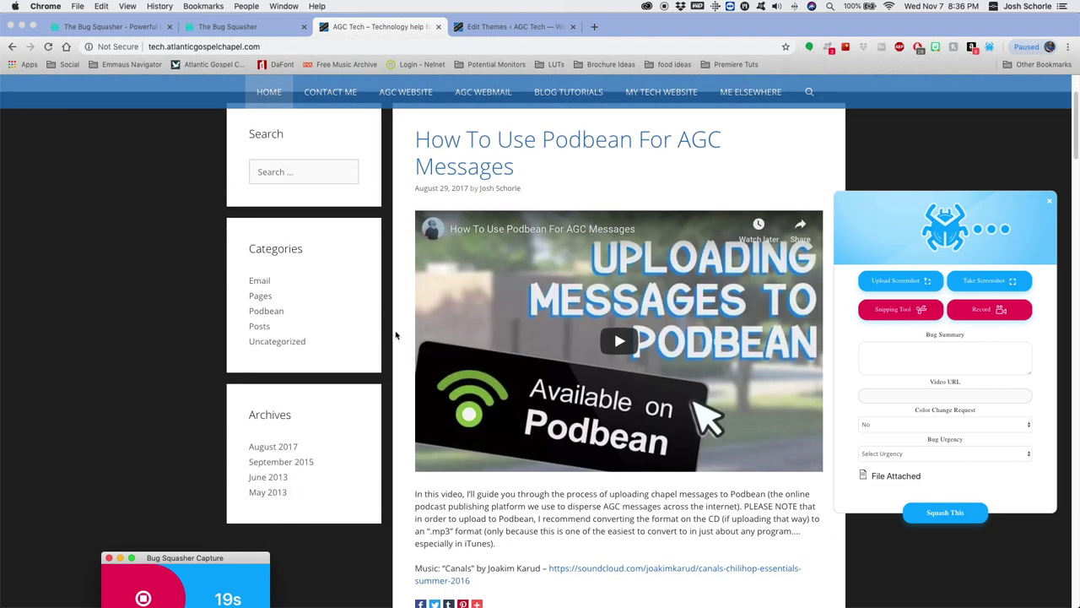
{"action": "scroll", "coordinate": [393, 321], "scroll_direction": "down", "scroll_amount": 10}
{"action": "scroll", "coordinate": [398, 337], "scroll_direction": "up", "scroll_amount": 15}
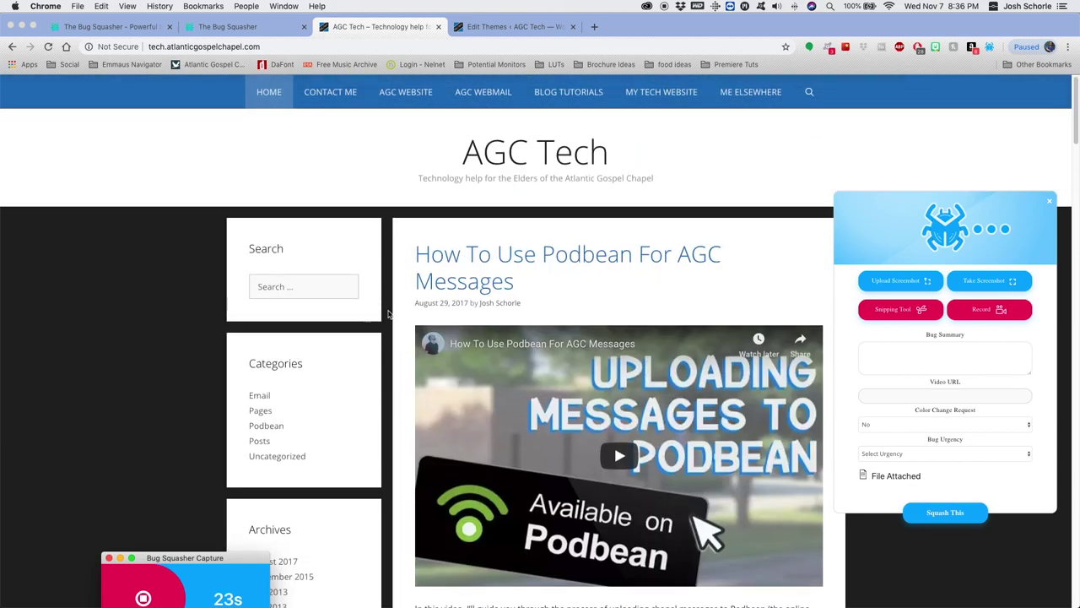
{"action": "scroll", "coordinate": [410, 325], "scroll_direction": "down", "scroll_amount": 2}
{"action": "scroll", "coordinate": [410, 326], "scroll_direction": "up", "scroll_amount": 2}
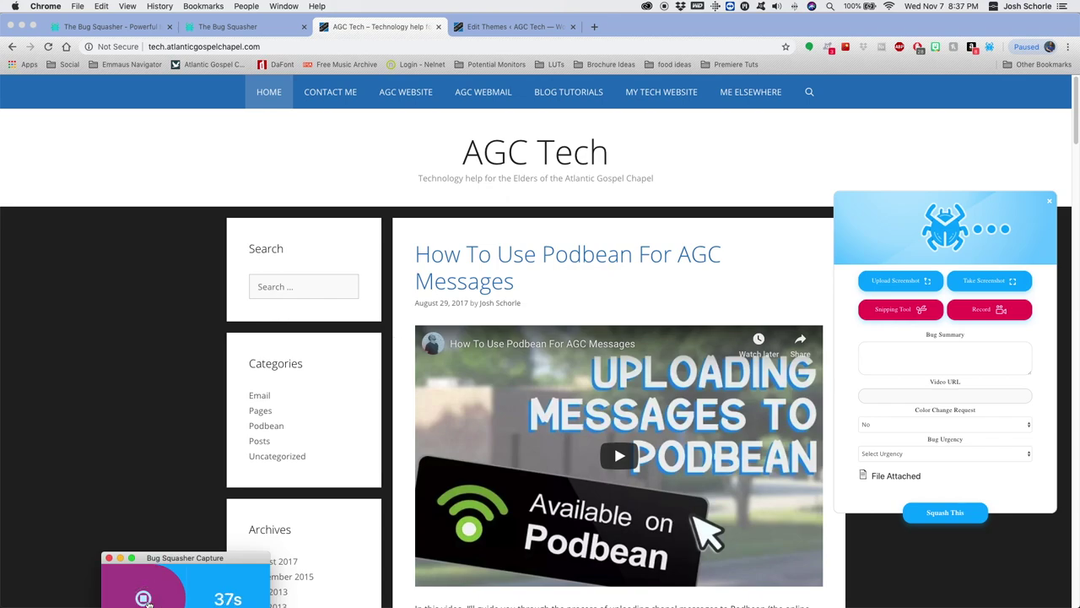
{"action": "left_click", "coordinate": [144, 599]}
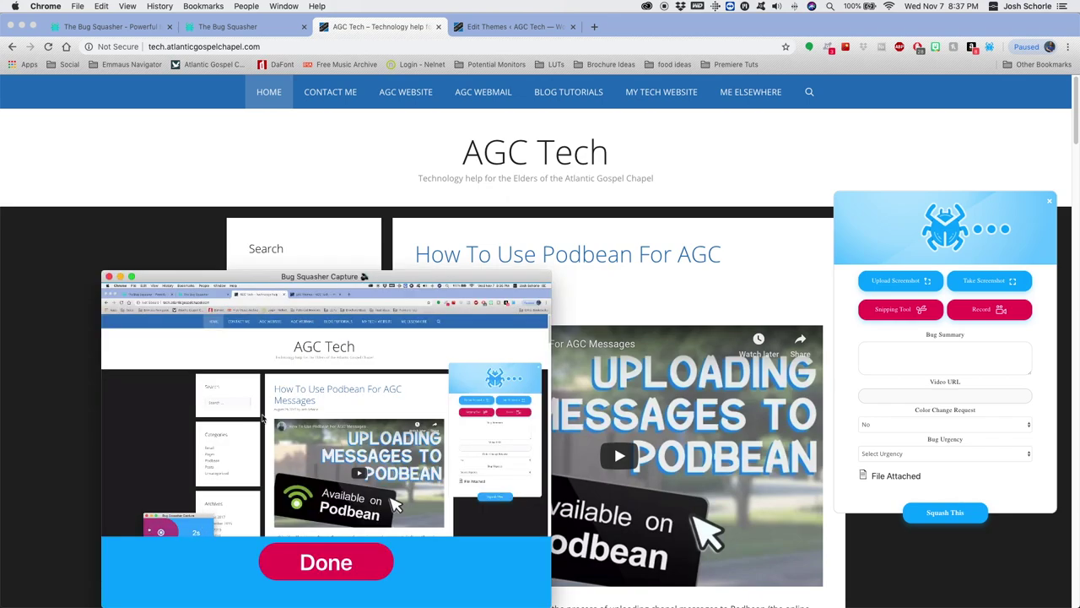
Submit the report with summary 'gross..... bugs..... make them go away......' and Squash Now urgency
{"action": "left_click", "coordinate": [317, 564]}
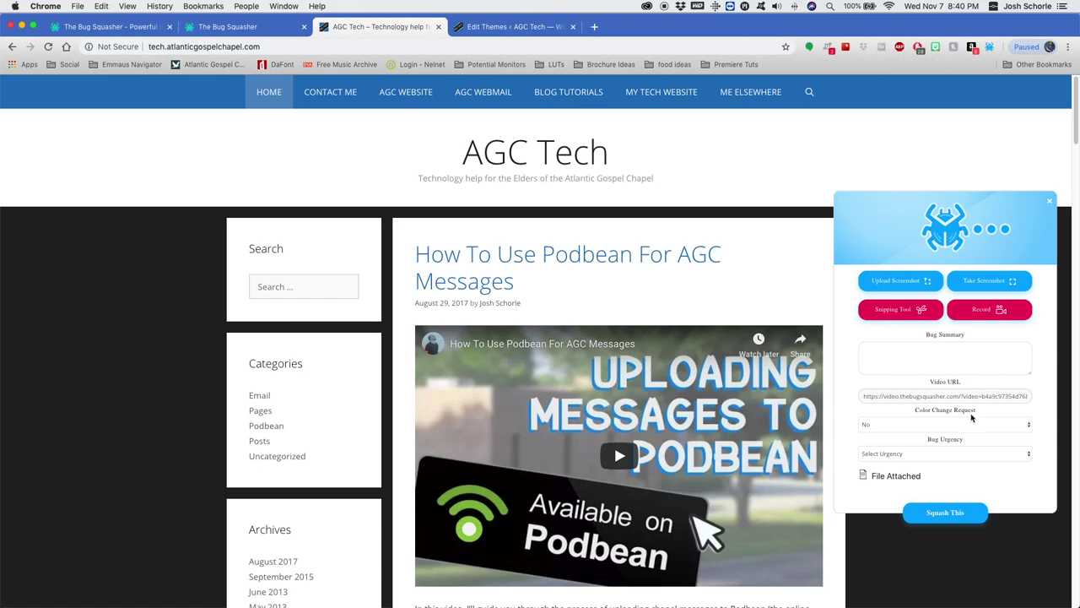
{"action": "left_click", "coordinate": [895, 361]}
{"action": "type", "text": "gross..... bugs..... make them go away......"}
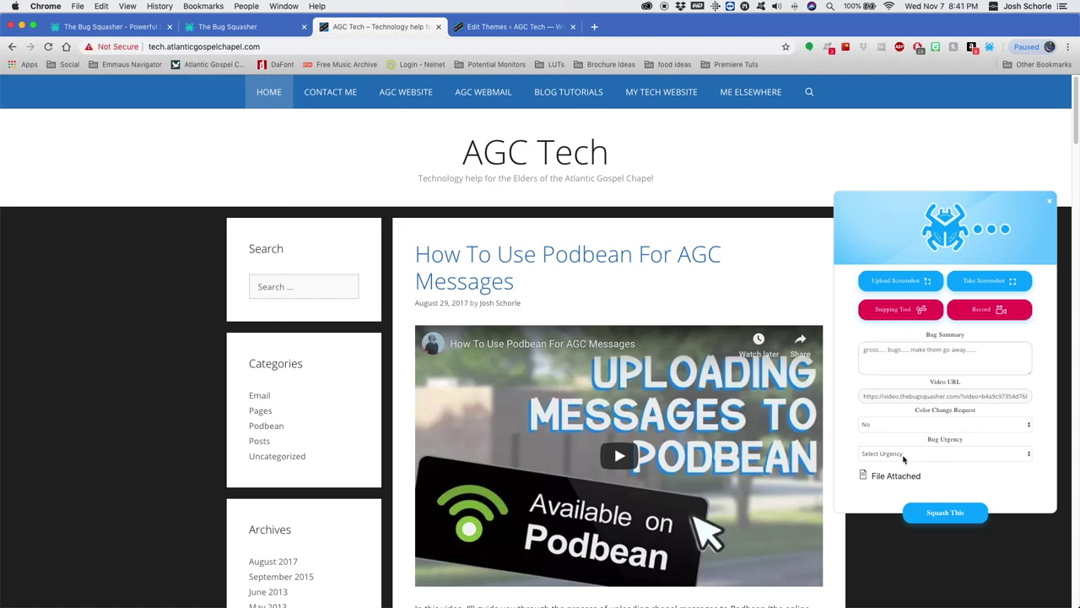
{"action": "left_click", "coordinate": [908, 456]}
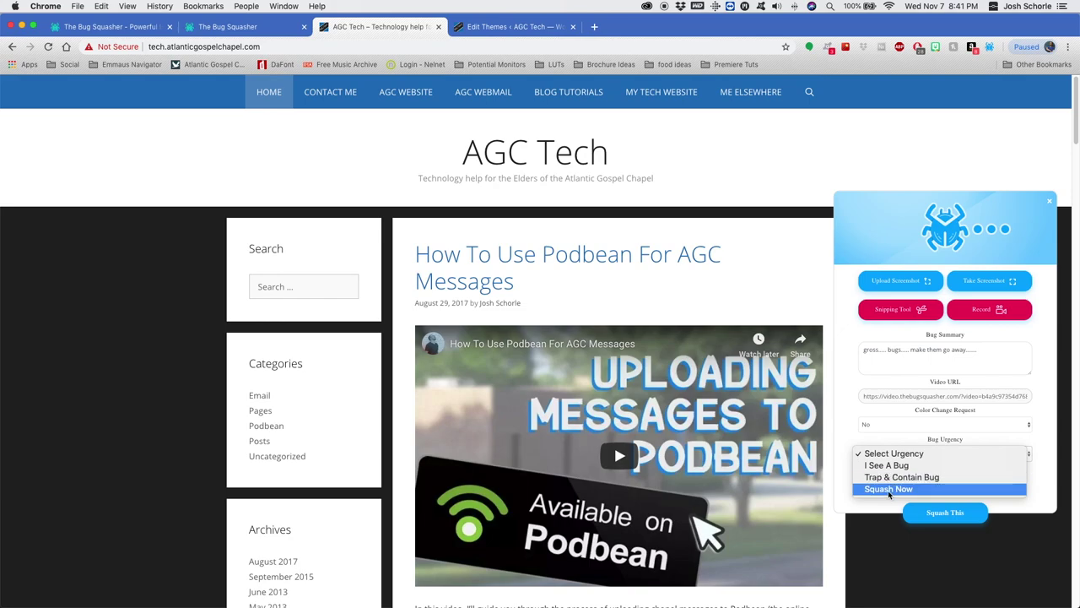
{"action": "left_click", "coordinate": [888, 489]}
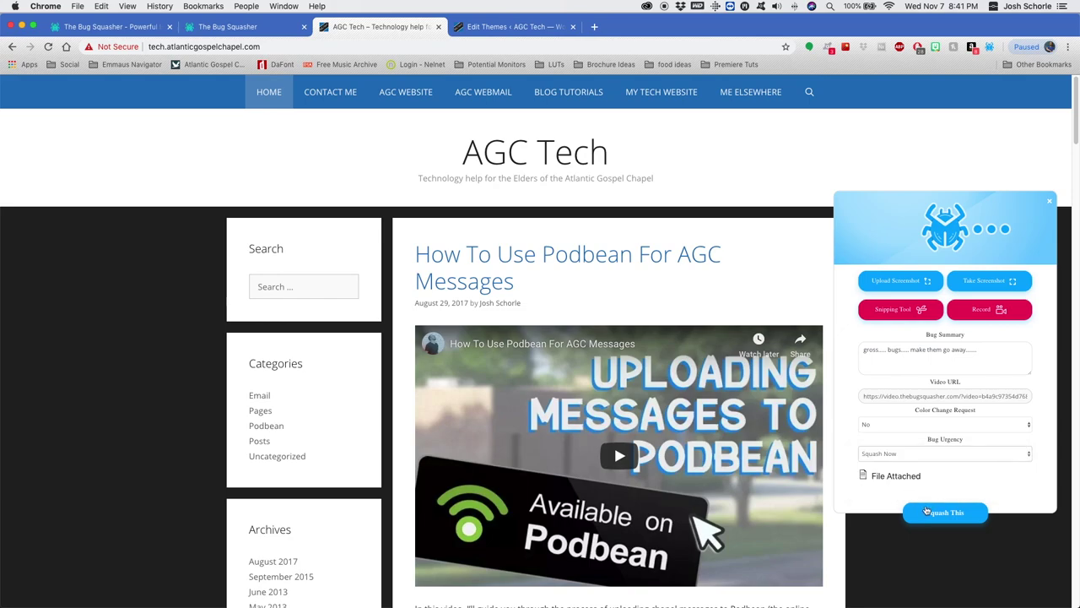
{"action": "left_click", "coordinate": [926, 512]}
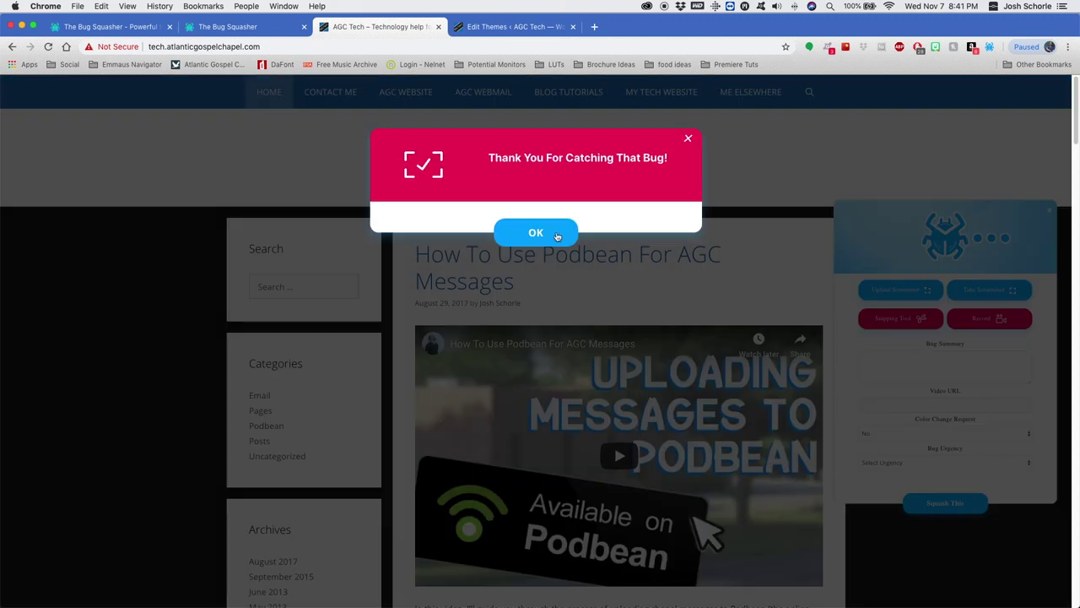
{"action": "left_click", "coordinate": [556, 235]}
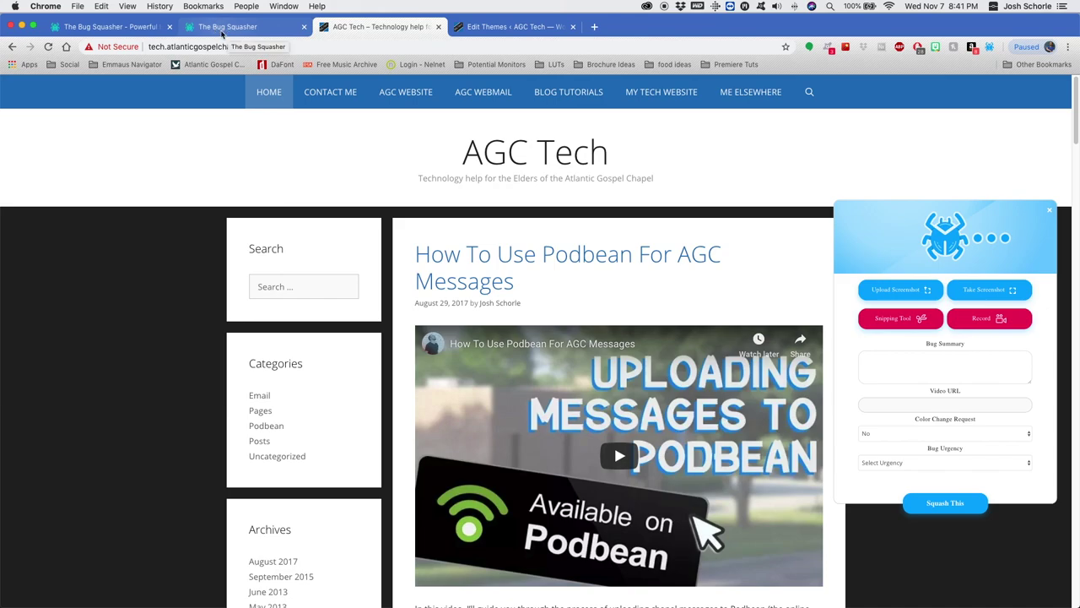
Open Report 4 from the list of all reported bugs in the dashboard
{"action": "left_click", "coordinate": [225, 31]}
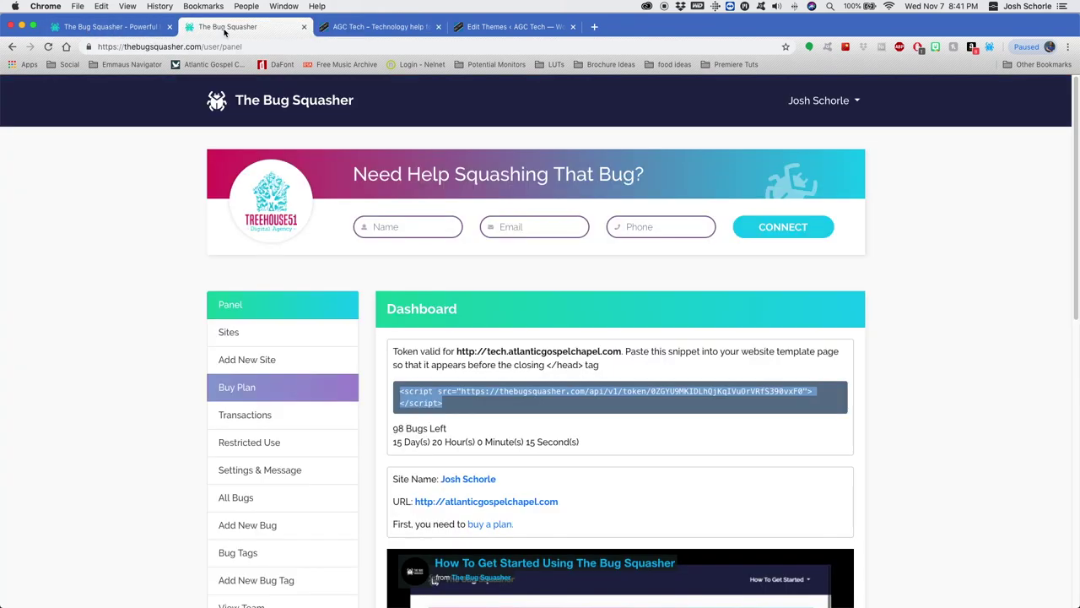
{"action": "left_click", "coordinate": [229, 500]}
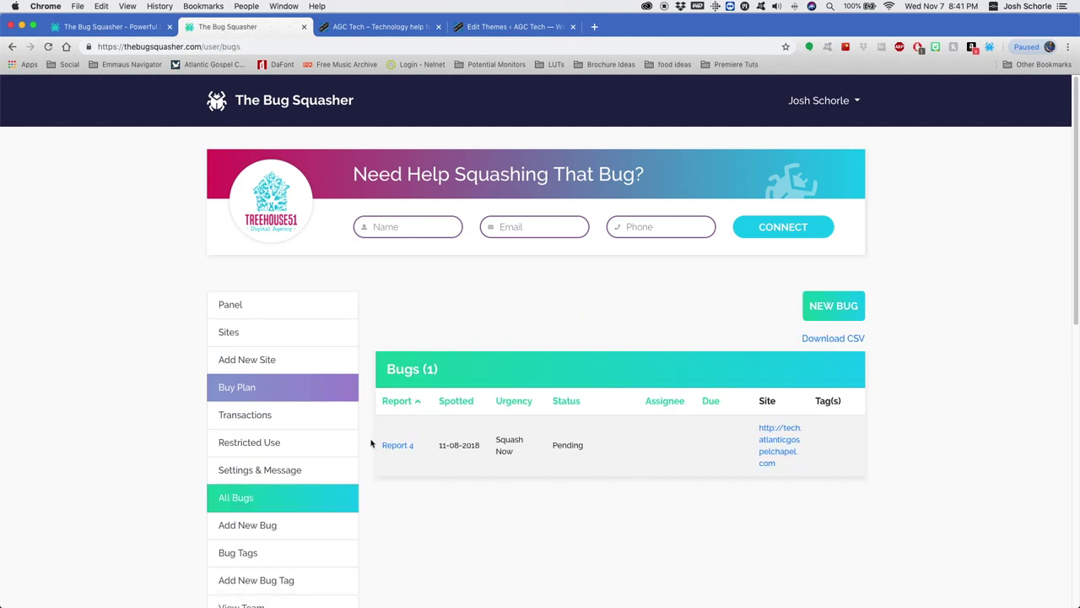
{"action": "mouse_move", "coordinate": [394, 445]}
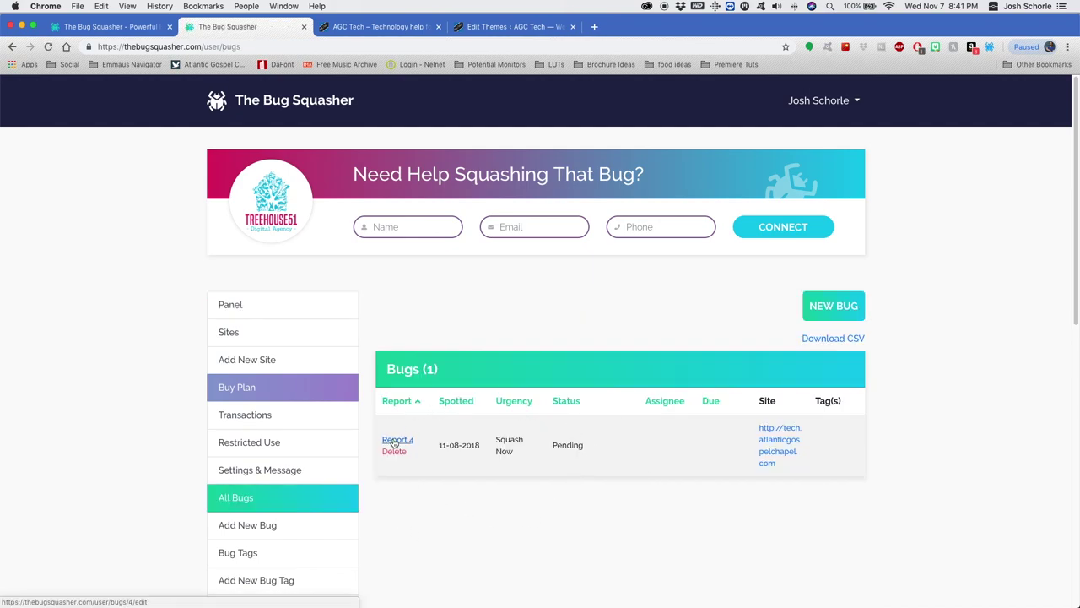
{"action": "left_click", "coordinate": [394, 444]}
Review the report's site, leave assignee and due date empty, and keep status Pending
{"action": "left_click", "coordinate": [693, 227]}
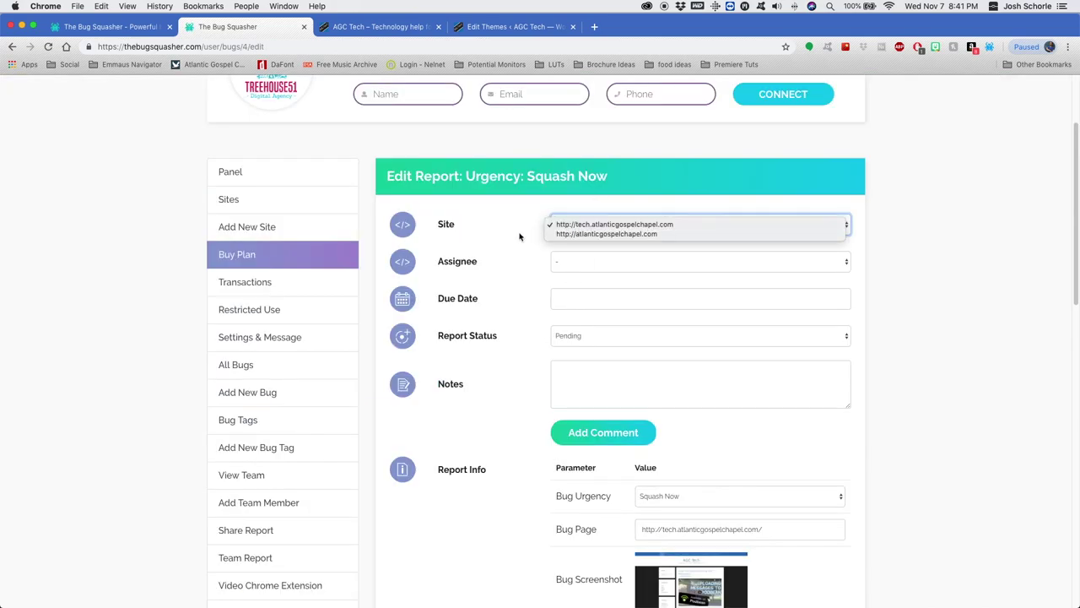
{"action": "left_click", "coordinate": [585, 263]}
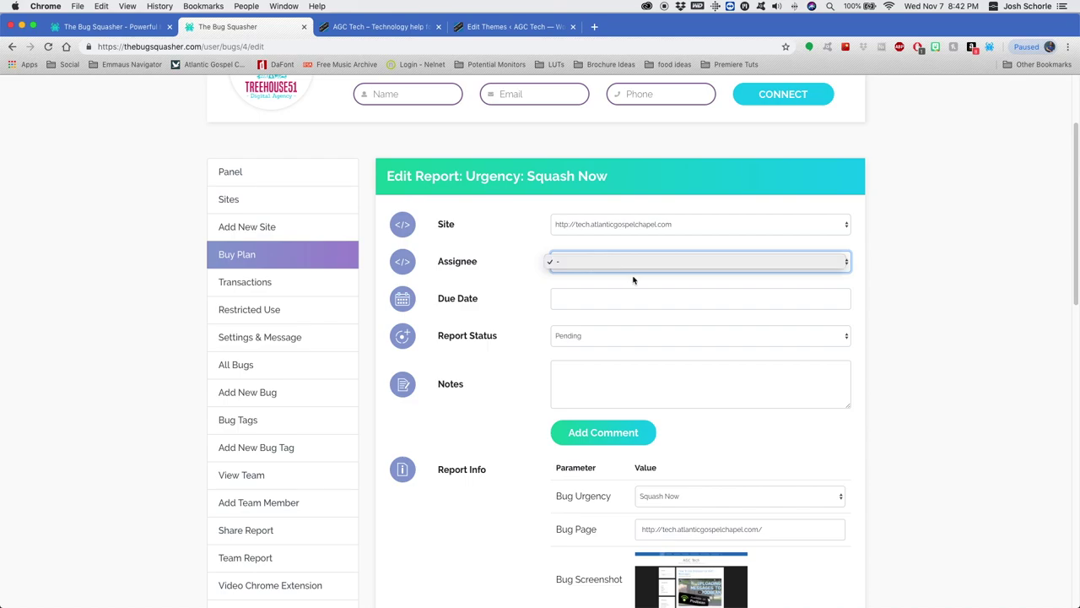
{"action": "left_click", "coordinate": [525, 284]}
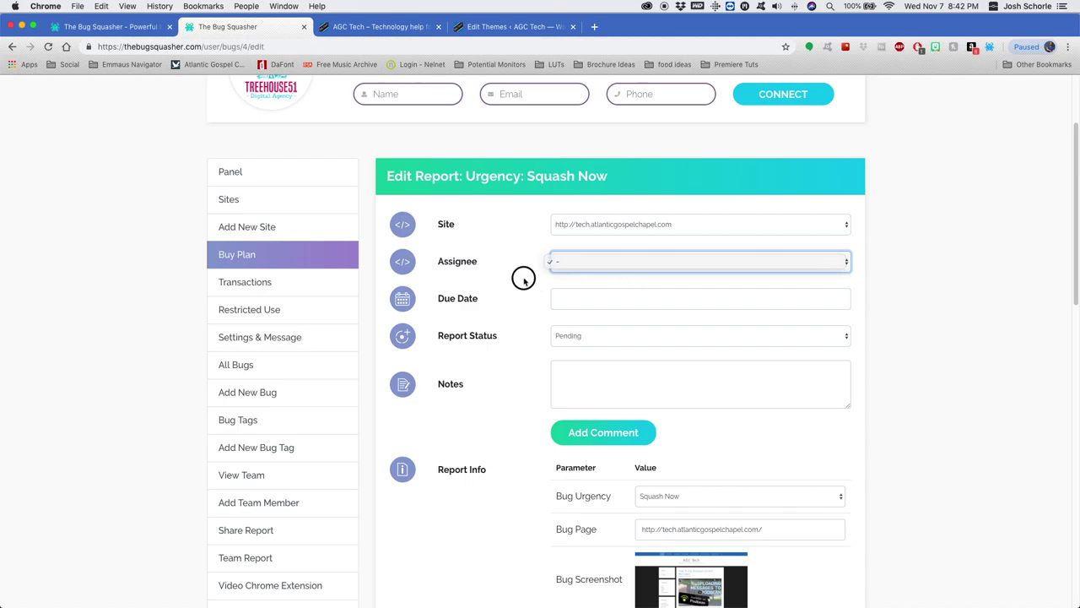
{"action": "left_click", "coordinate": [594, 300]}
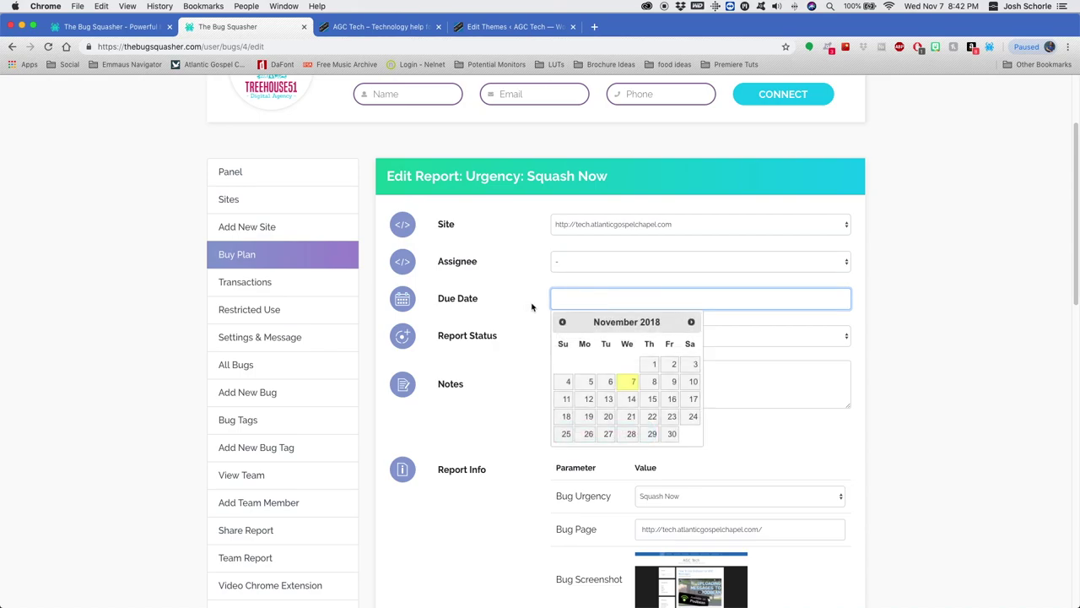
{"action": "left_click", "coordinate": [518, 373]}
{"action": "left_click", "coordinate": [598, 342]}
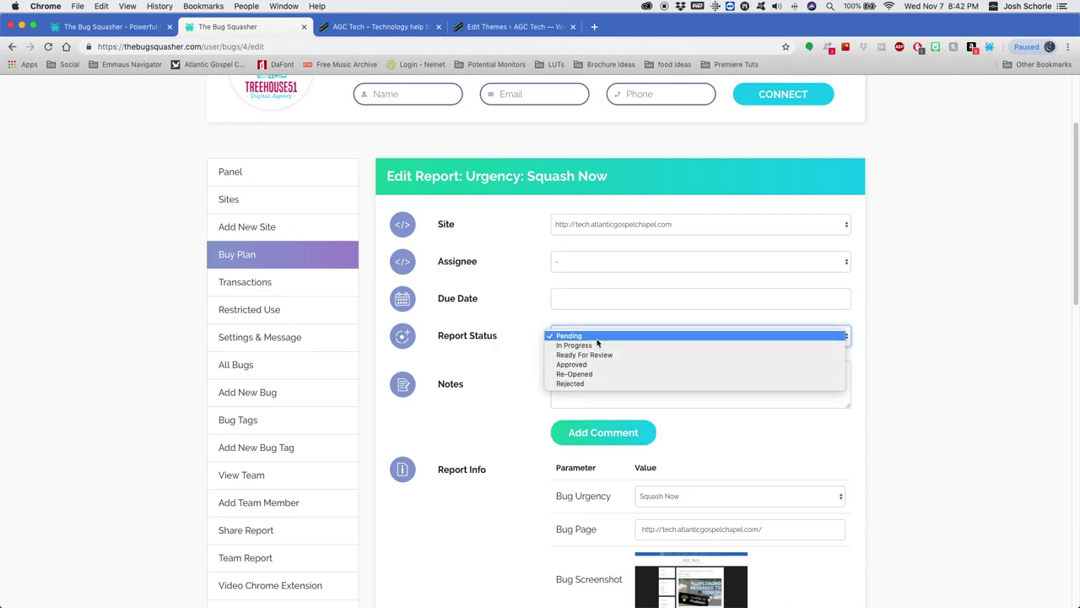
{"action": "left_click", "coordinate": [506, 367]}
{"action": "scroll", "coordinate": [591, 346], "scroll_direction": "down", "scroll_amount": 5}
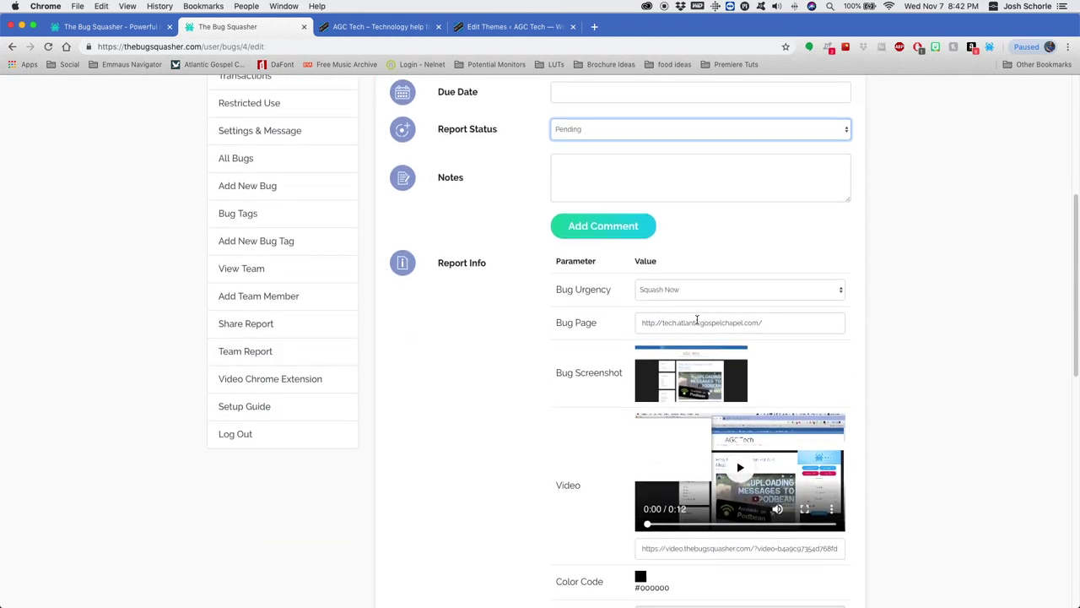
{"action": "scroll", "coordinate": [697, 318], "scroll_direction": "down", "scroll_amount": 8}
{"action": "double_click", "coordinate": [661, 267]}
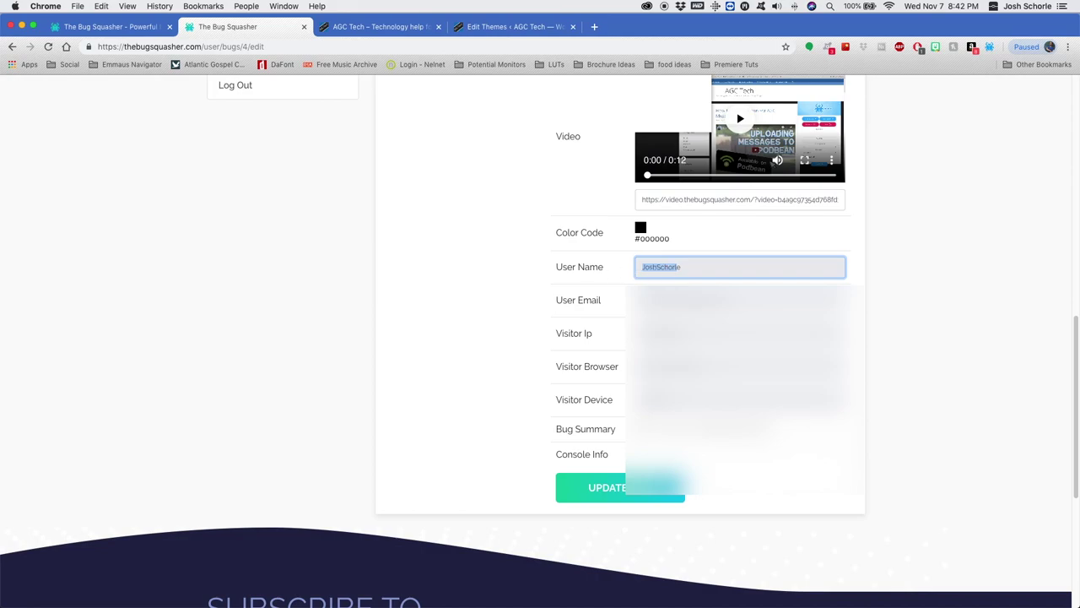
{"action": "scroll", "coordinate": [641, 337], "scroll_direction": "up", "scroll_amount": 9}
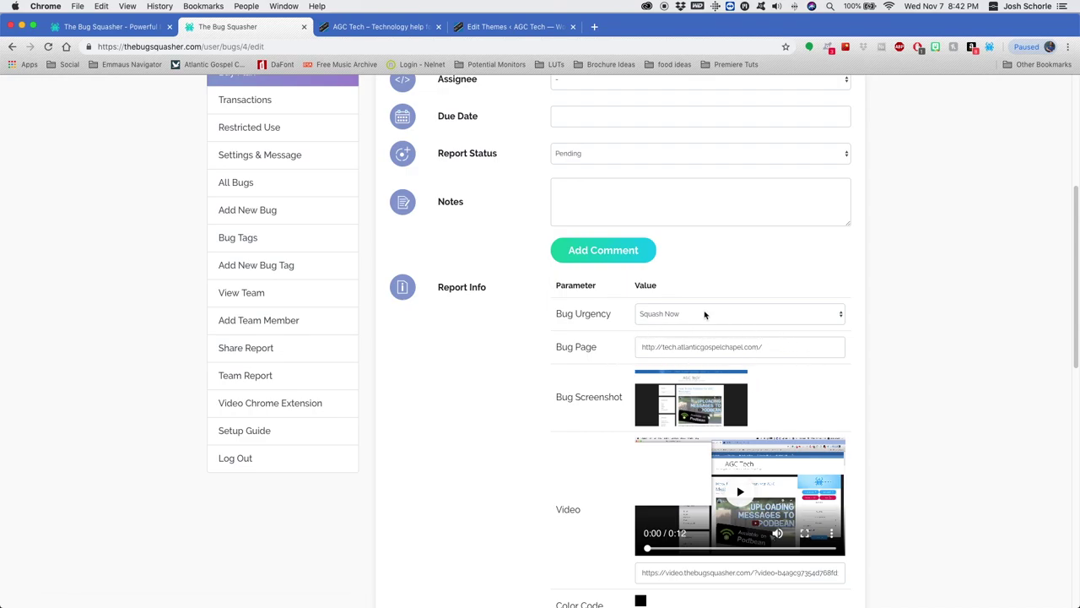
Confirm Squash Now urgency, play the recorded bug video, and save with Update Bug
{"action": "left_click", "coordinate": [704, 315]}
{"action": "scroll", "coordinate": [718, 329], "scroll_direction": "down", "scroll_amount": 3}
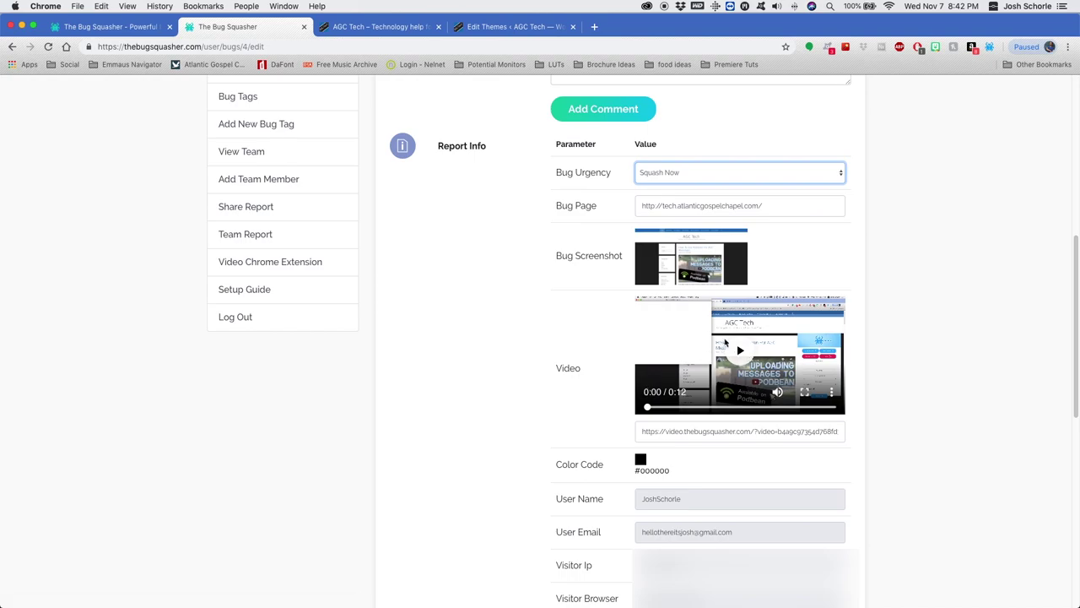
{"action": "left_click", "coordinate": [739, 350]}
{"action": "scroll", "coordinate": [651, 394], "scroll_direction": "down", "scroll_amount": 2}
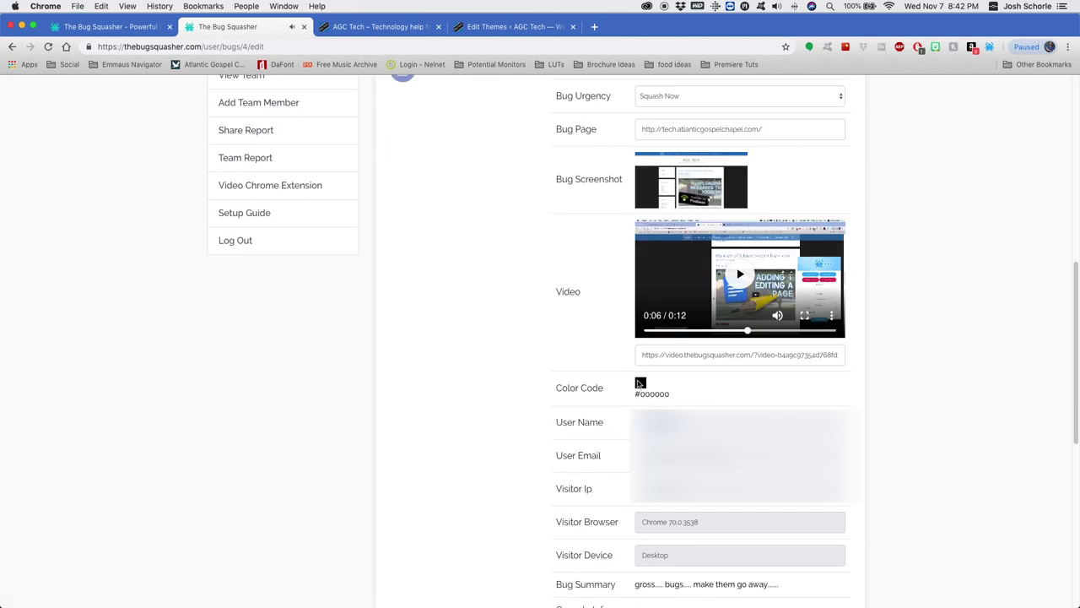
{"action": "scroll", "coordinate": [637, 388], "scroll_direction": "down", "scroll_amount": 3}
{"action": "scroll", "coordinate": [626, 388], "scroll_direction": "up", "scroll_amount": 10}
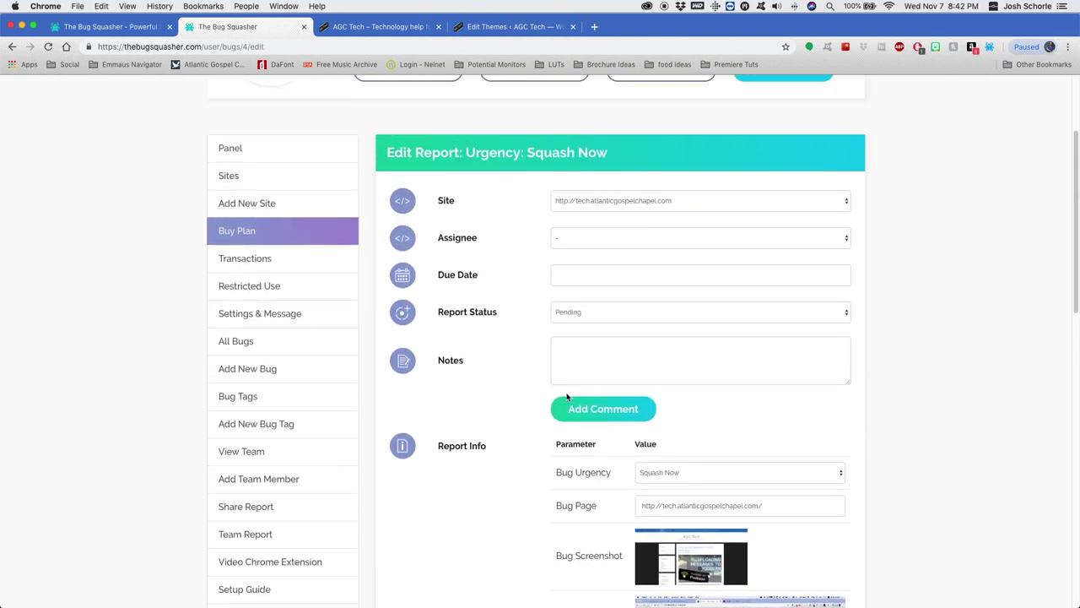
{"action": "scroll", "coordinate": [535, 402], "scroll_direction": "down", "scroll_amount": 4}
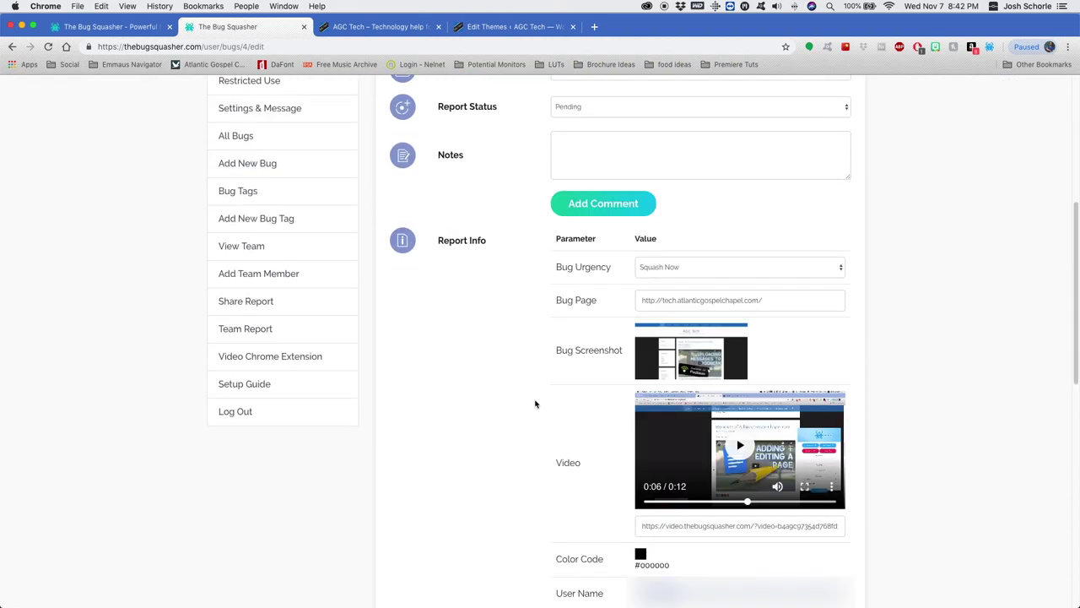
{"action": "scroll", "coordinate": [625, 573], "scroll_direction": "down", "scroll_amount": 4}
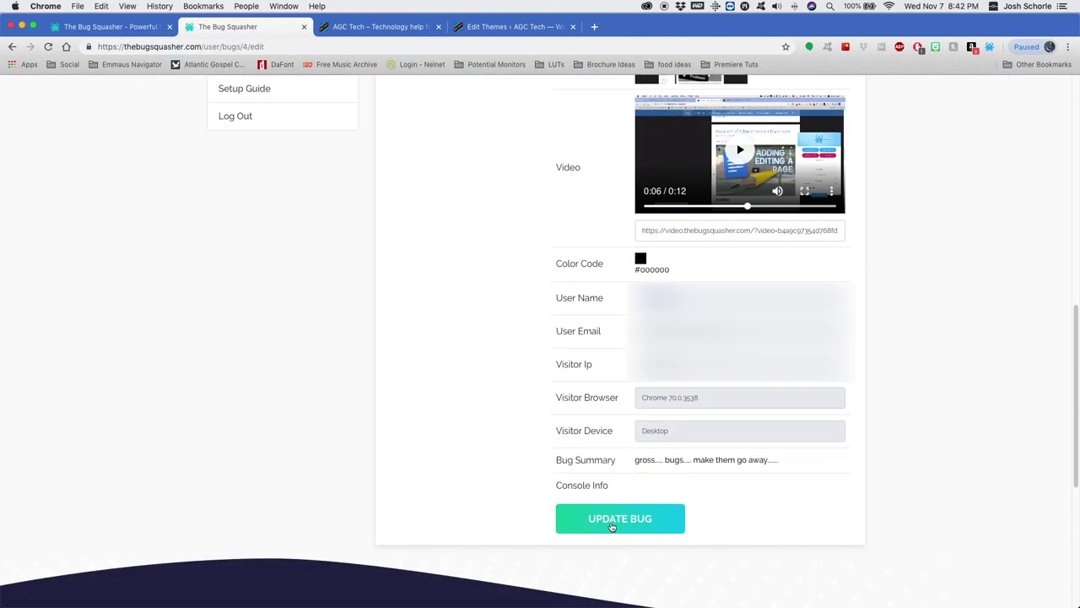
{"action": "left_click", "coordinate": [609, 519]}
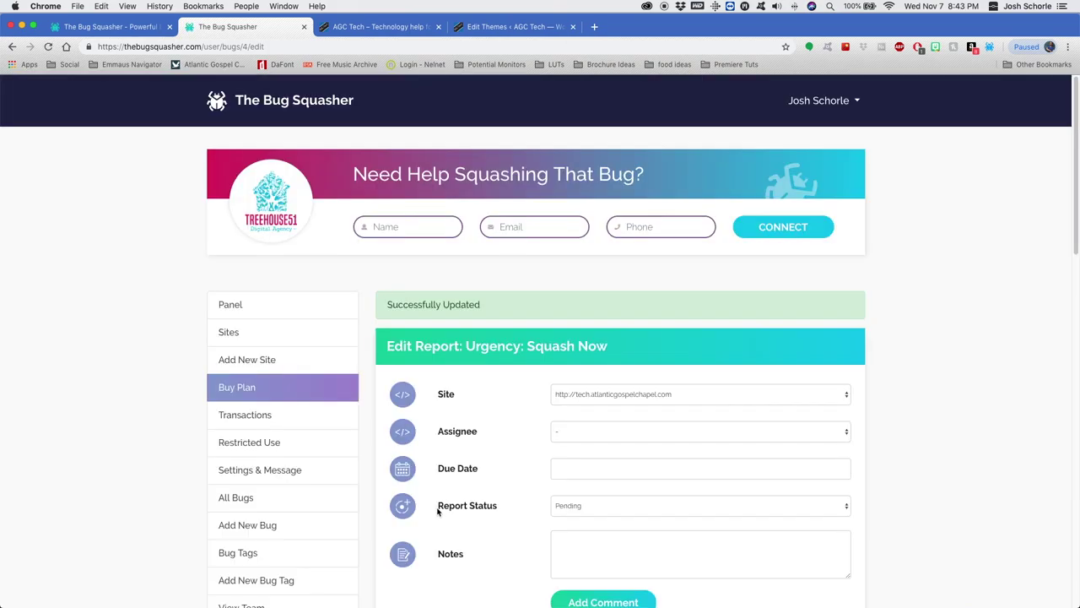
{"action": "scroll", "coordinate": [438, 509], "scroll_direction": "down", "scroll_amount": 2}
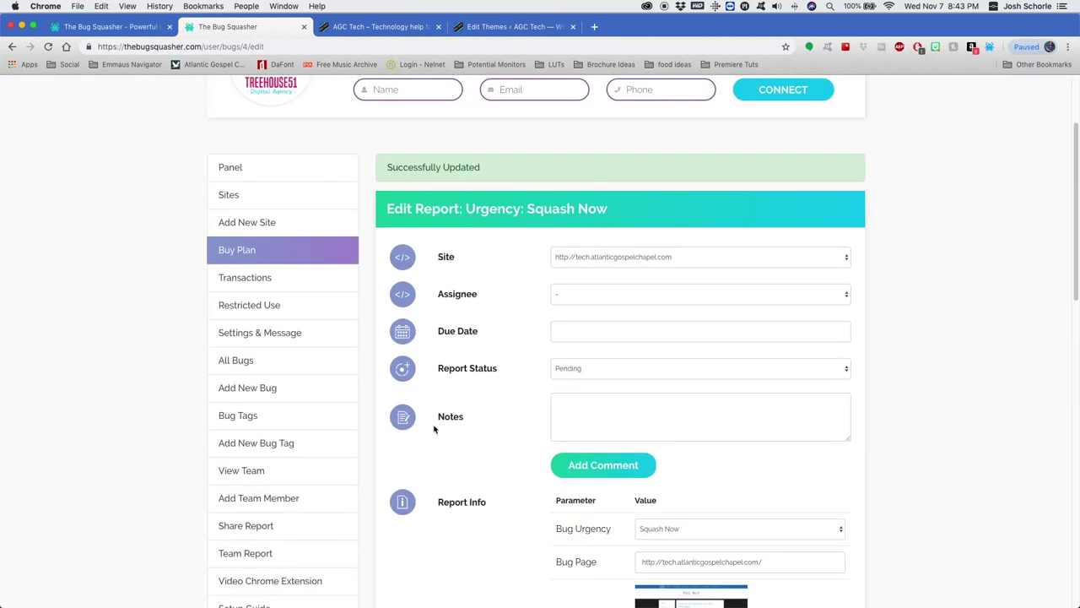
Browse the Bug Tags, Add New Bug Tag, Add Team Member, Team Report and Setup Guide pages
{"action": "left_click", "coordinate": [249, 415]}
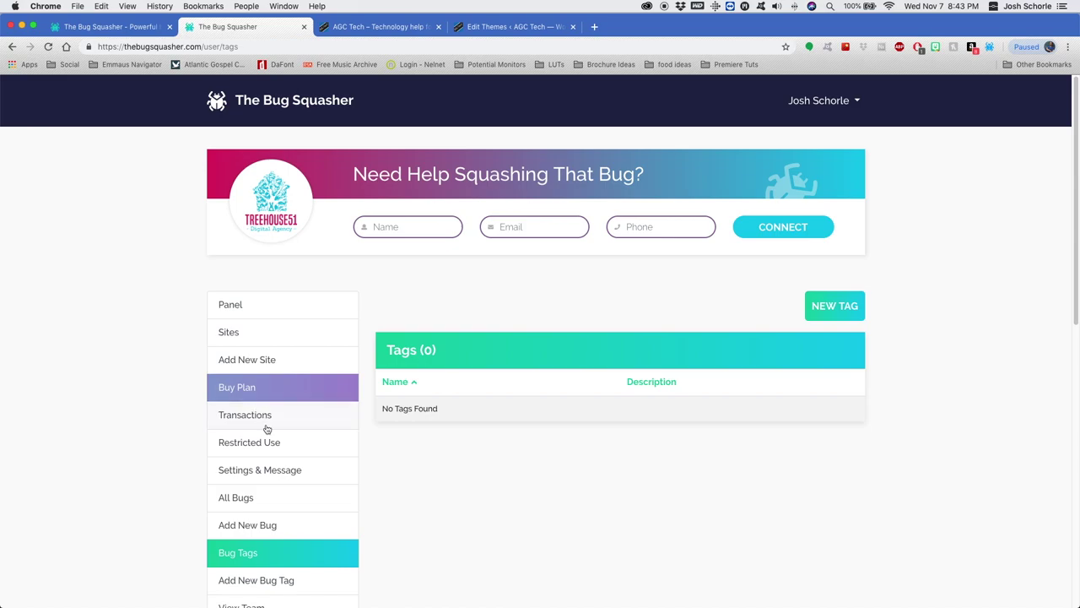
{"action": "scroll", "coordinate": [235, 501], "scroll_direction": "down", "scroll_amount": 2}
{"action": "left_click", "coordinate": [252, 501]}
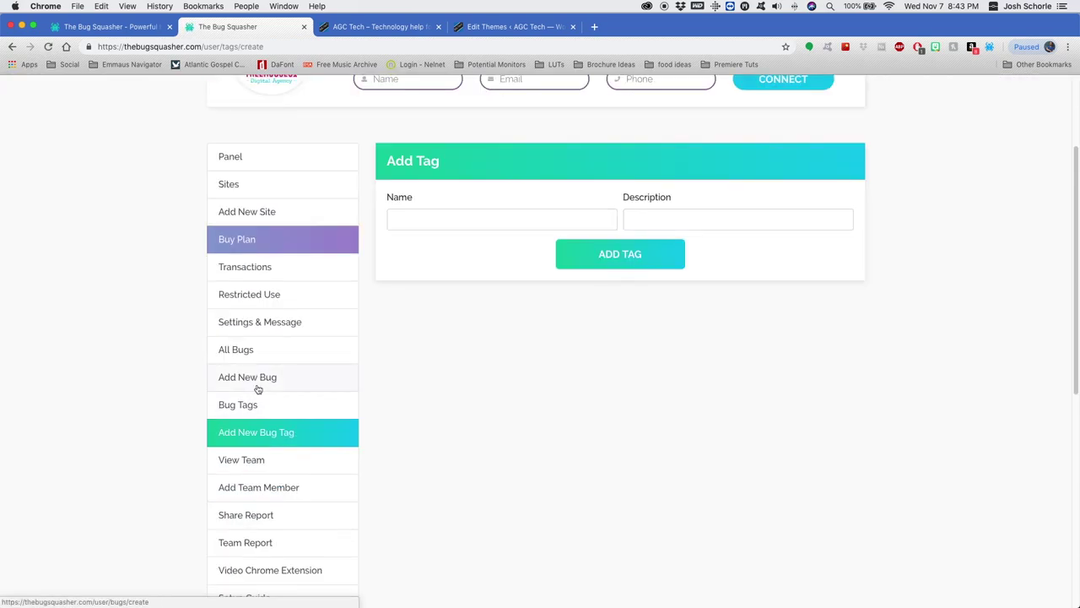
{"action": "scroll", "coordinate": [253, 396], "scroll_direction": "down", "scroll_amount": 2}
{"action": "left_click", "coordinate": [265, 434]}
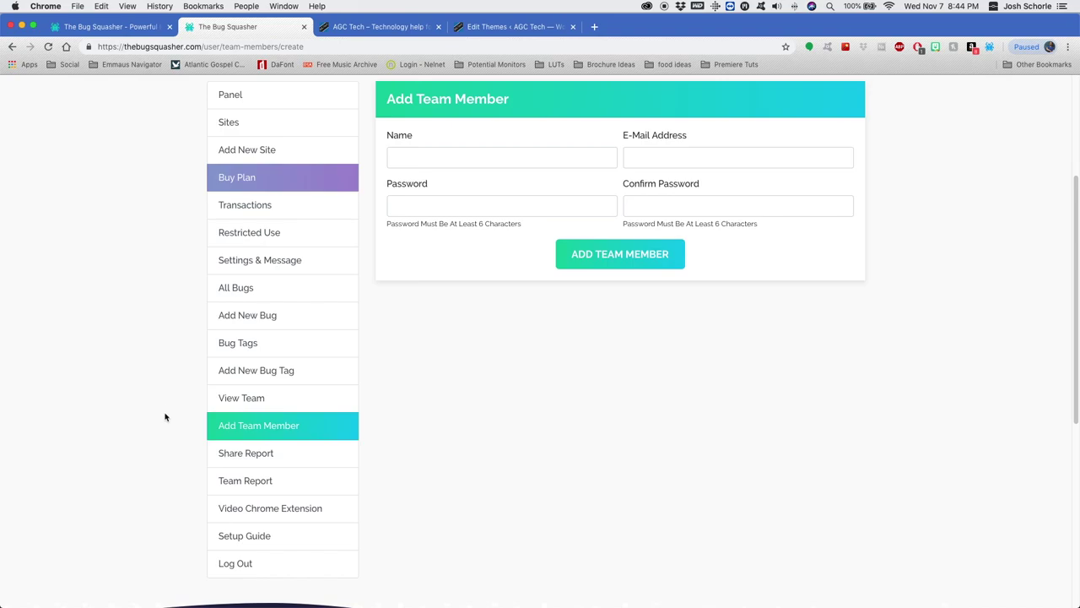
{"action": "left_click", "coordinate": [231, 478]}
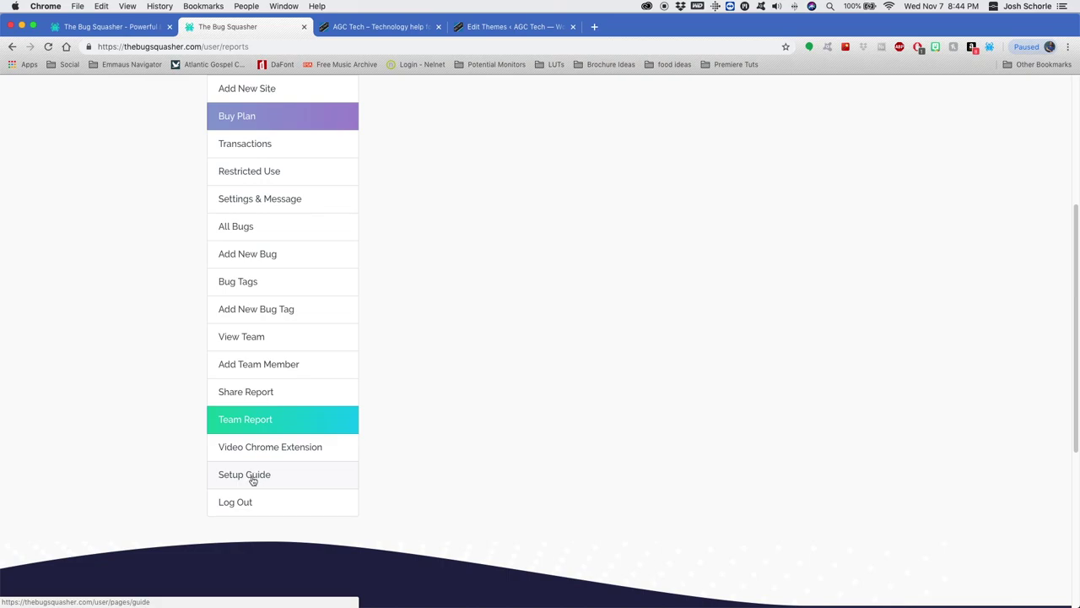
{"action": "left_click", "coordinate": [252, 480]}
Read down the Setup Guide through Restricted Access and video recording sections to the FAQ
{"action": "scroll", "coordinate": [372, 405], "scroll_direction": "down", "scroll_amount": 3}
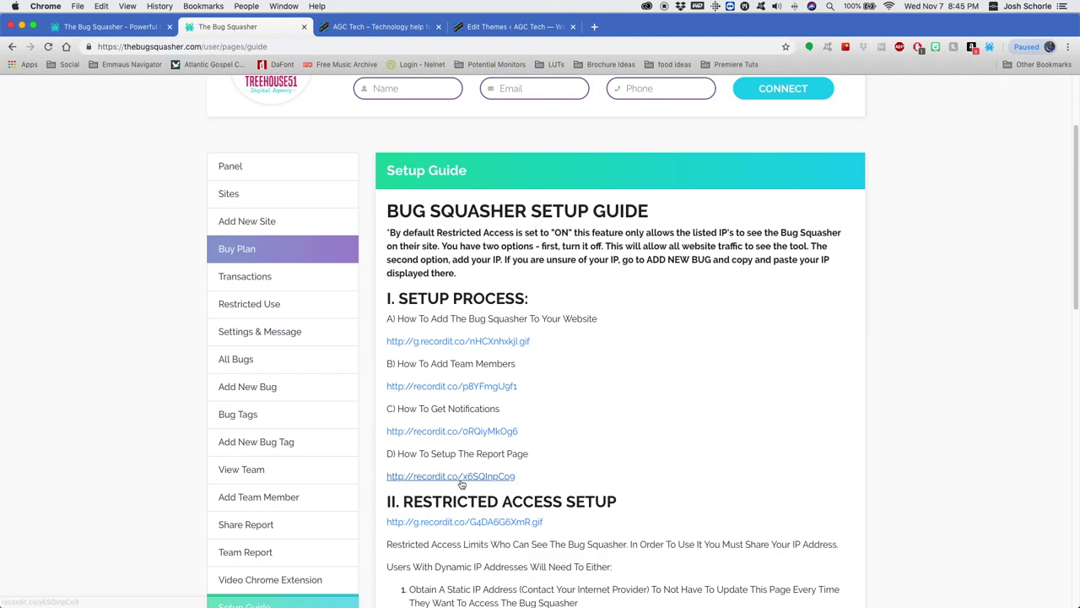
{"action": "scroll", "coordinate": [267, 435], "scroll_direction": "down", "scroll_amount": 4}
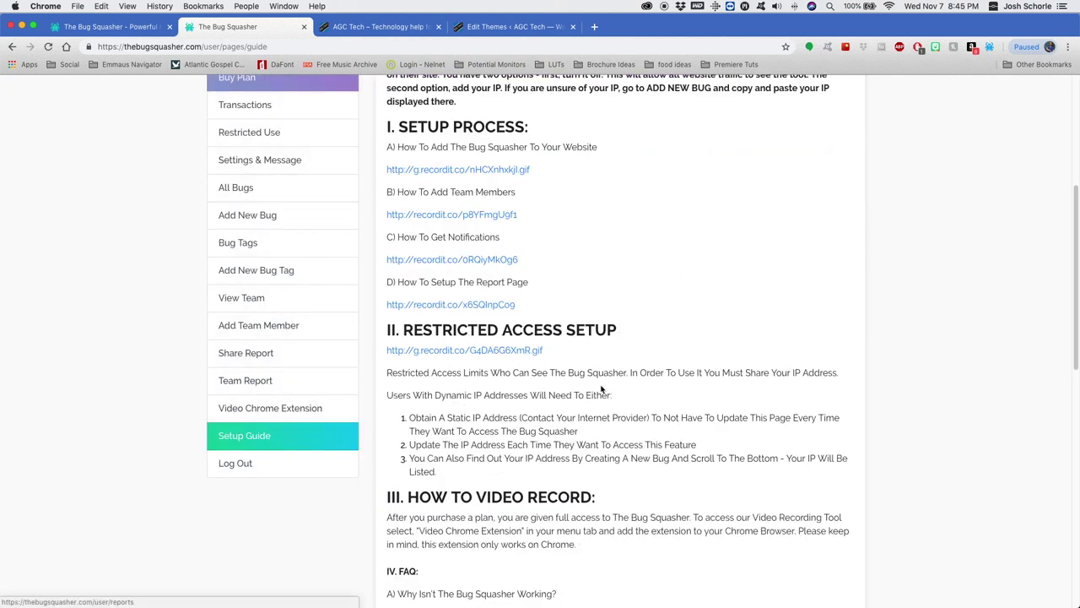
{"action": "scroll", "coordinate": [602, 388], "scroll_direction": "down", "scroll_amount": 9}
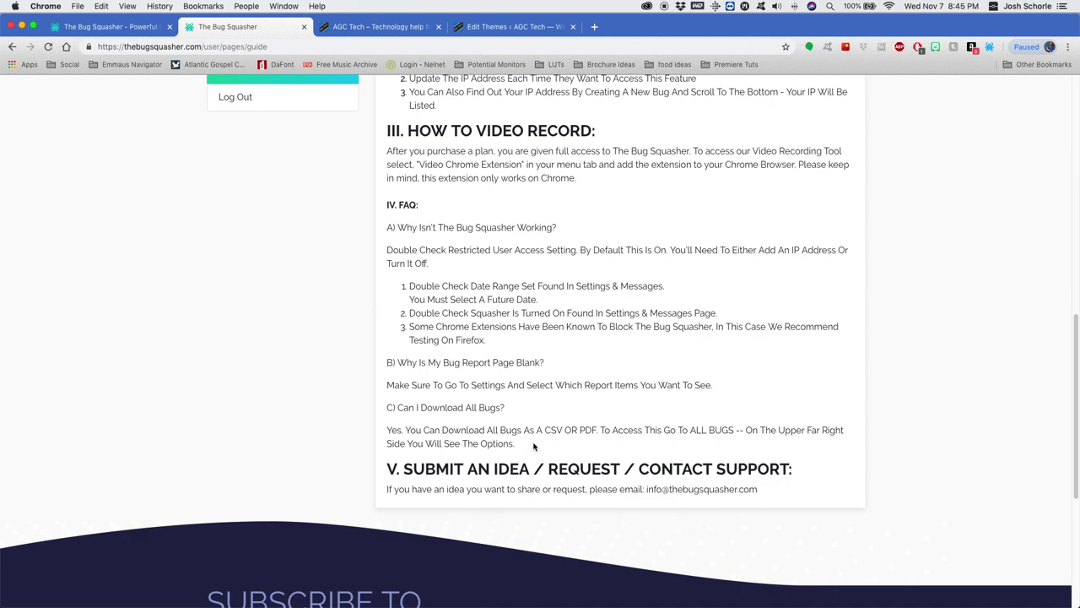
{"action": "scroll", "coordinate": [683, 507], "scroll_direction": "down", "scroll_amount": 3}
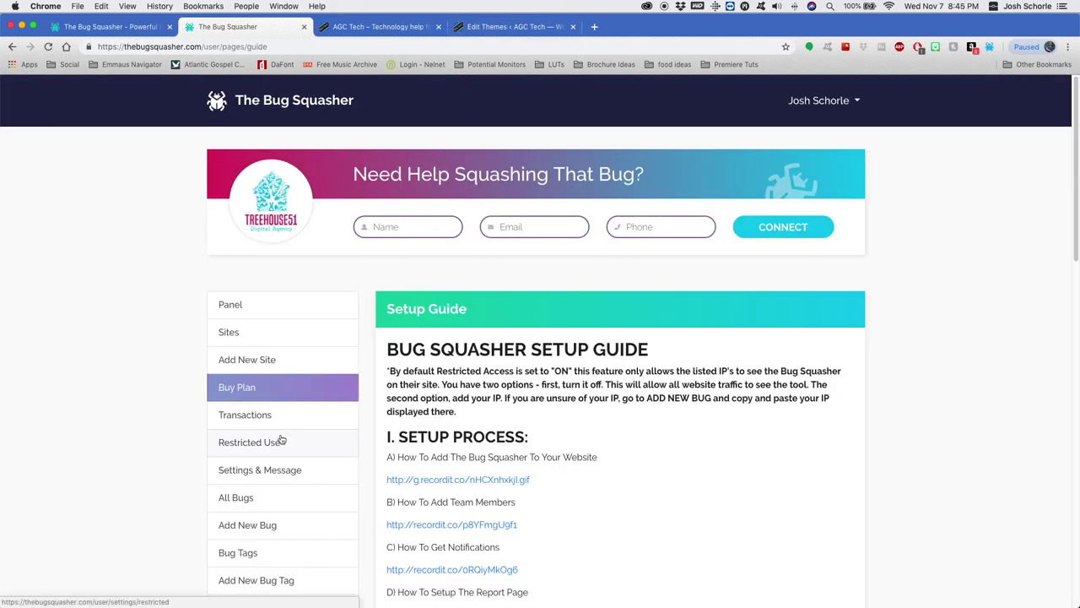
{"action": "scroll", "coordinate": [270, 472], "scroll_direction": "down", "scroll_amount": 4}
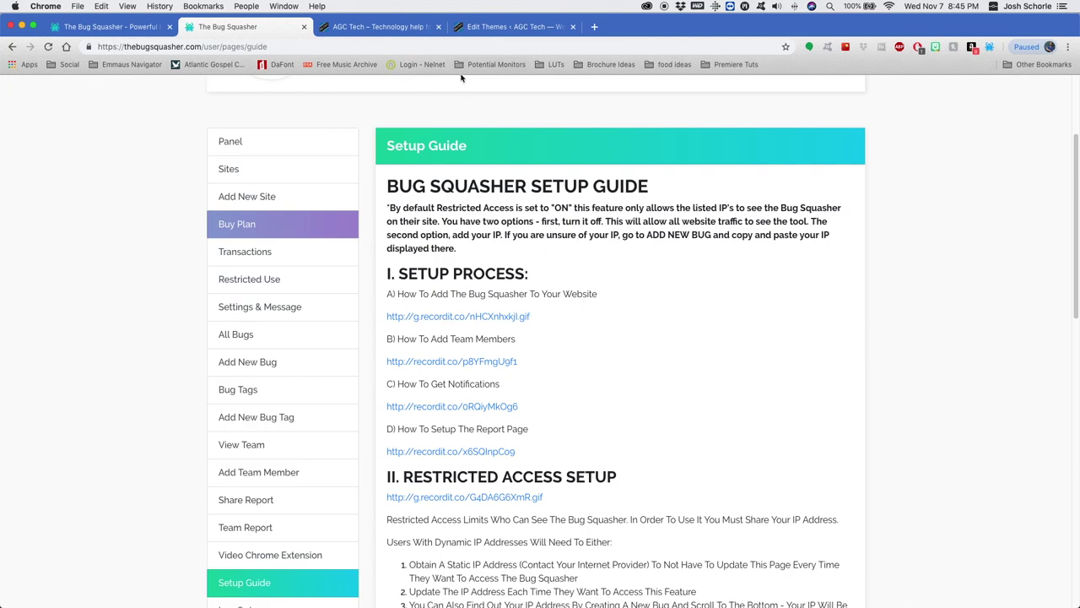
{"action": "scroll", "coordinate": [380, 221], "scroll_direction": "up", "scroll_amount": 2}
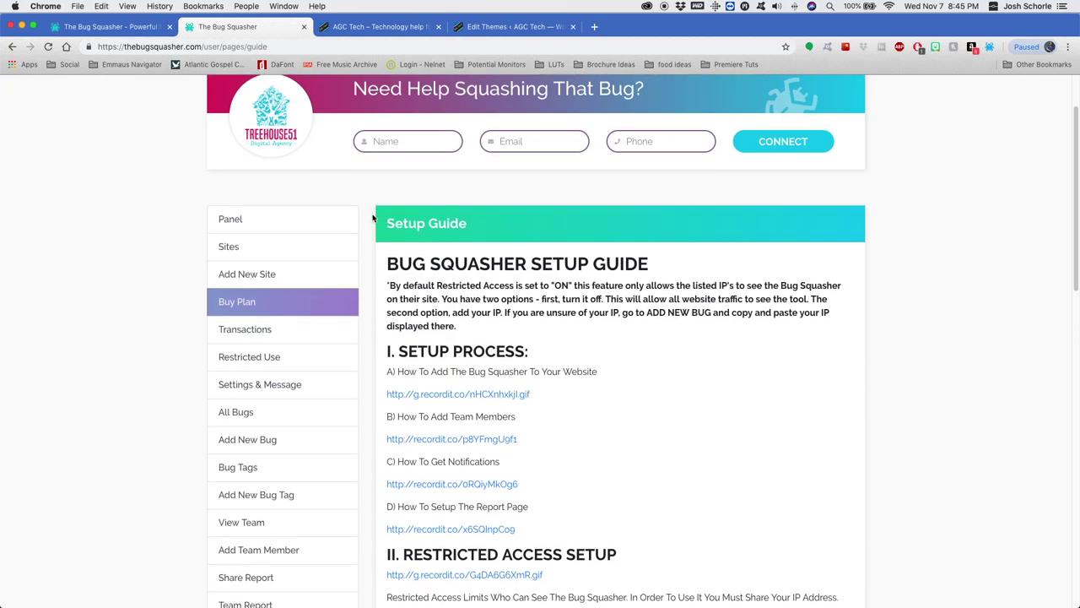
{"action": "scroll", "coordinate": [375, 221], "scroll_direction": "up", "scroll_amount": 2}
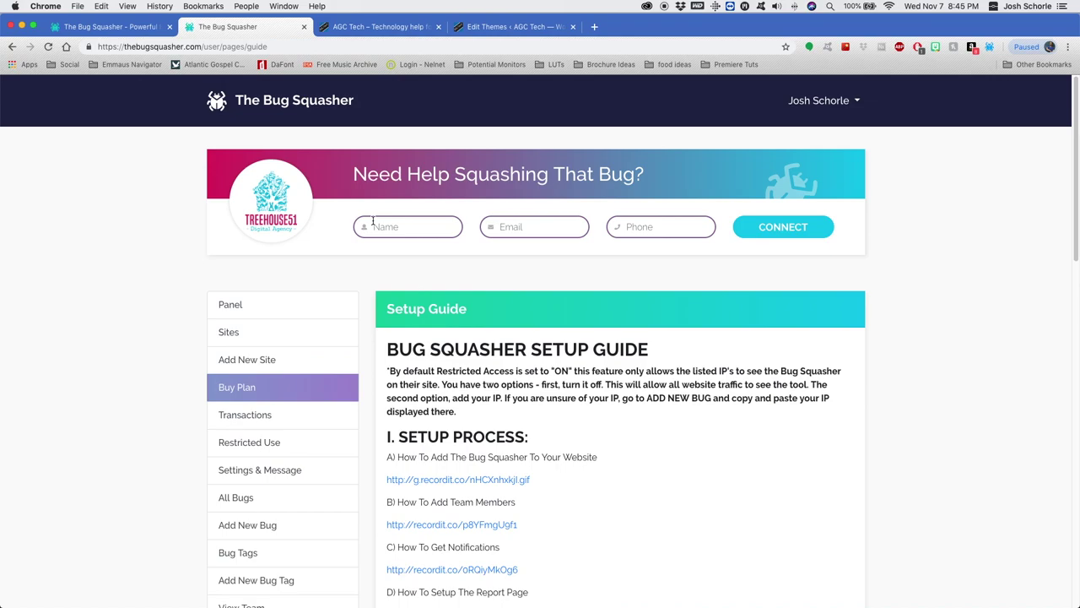